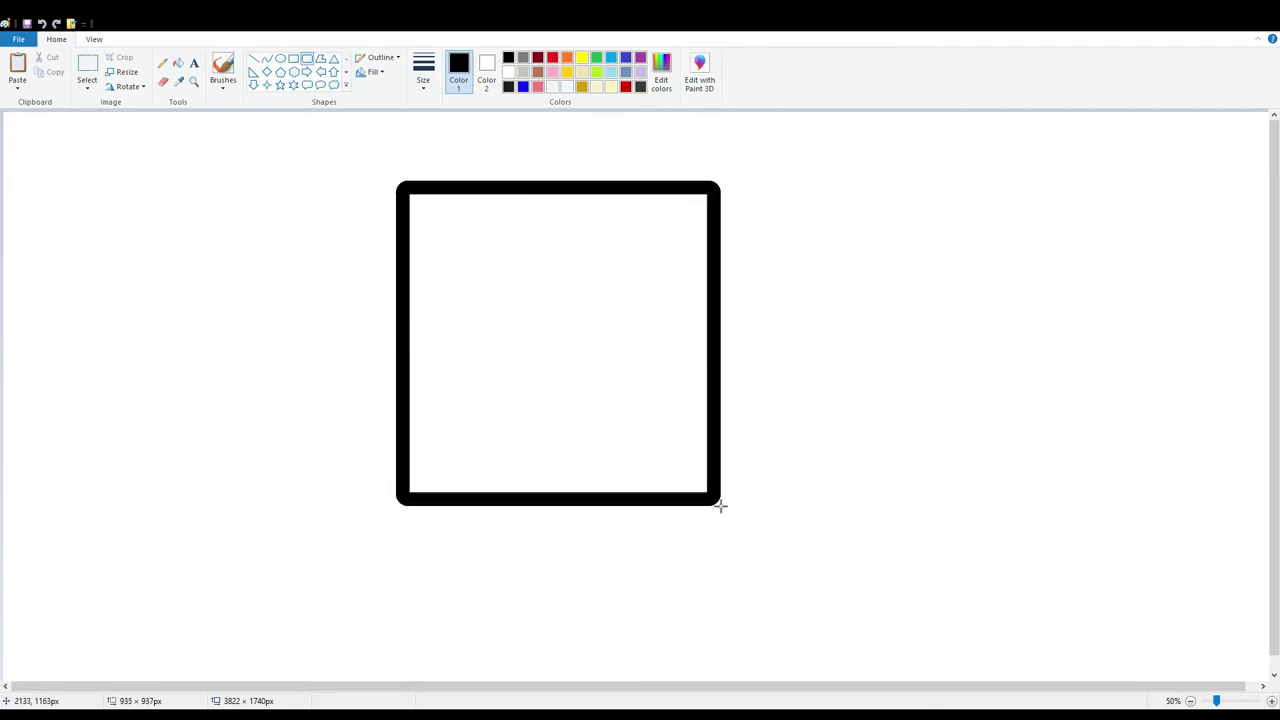
Step: Undo the rounded square and draw a black curve about 231 × 427 px as the upper-left side of a body outline
{"action": "key", "text": "ctrl+z"}
{"action": "left_click", "coordinate": [266, 59]}
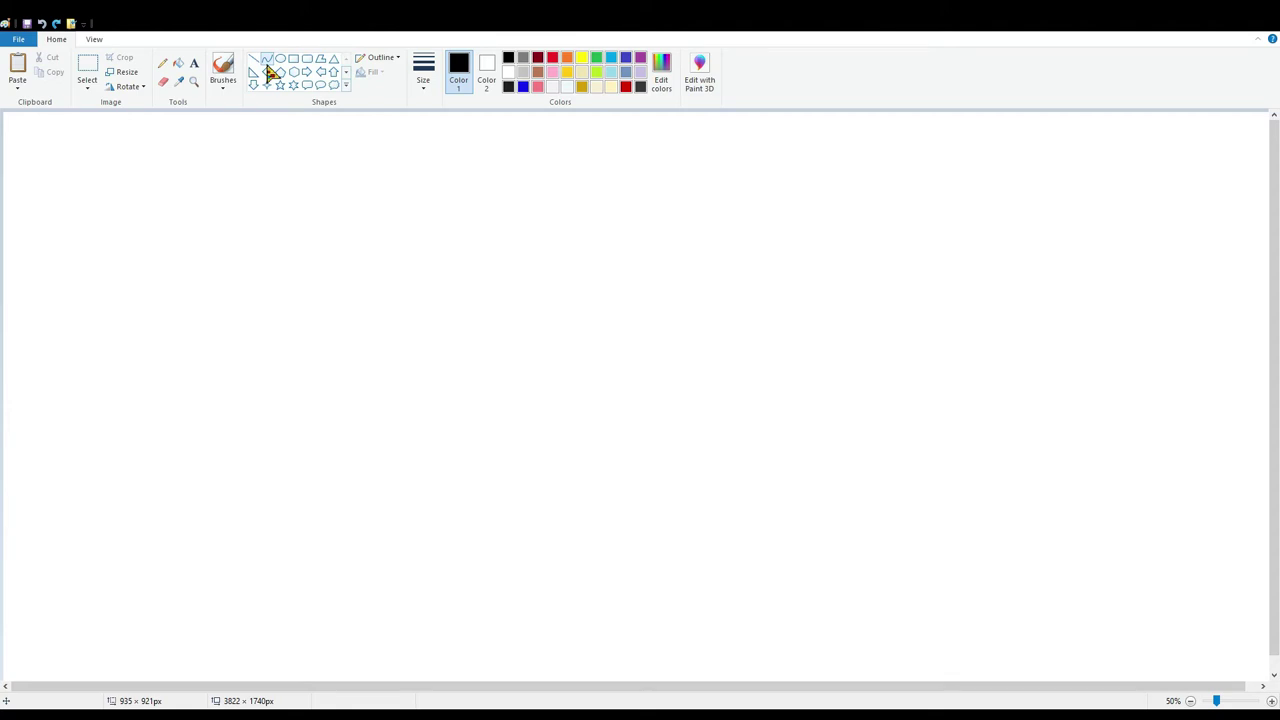
{"action": "left_click_drag", "start_coordinate": [308, 362], "coordinate": [354, 226]}
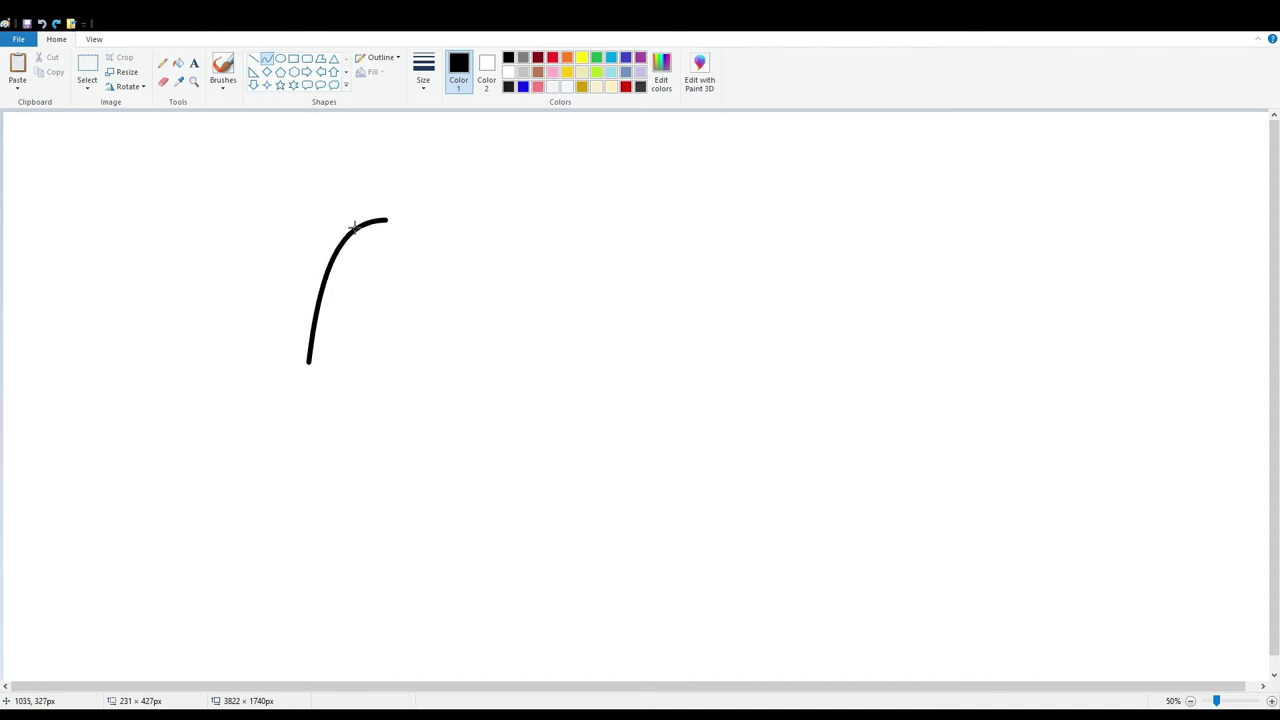
{"action": "left_click_drag", "start_coordinate": [354, 227], "coordinate": [334, 228]}
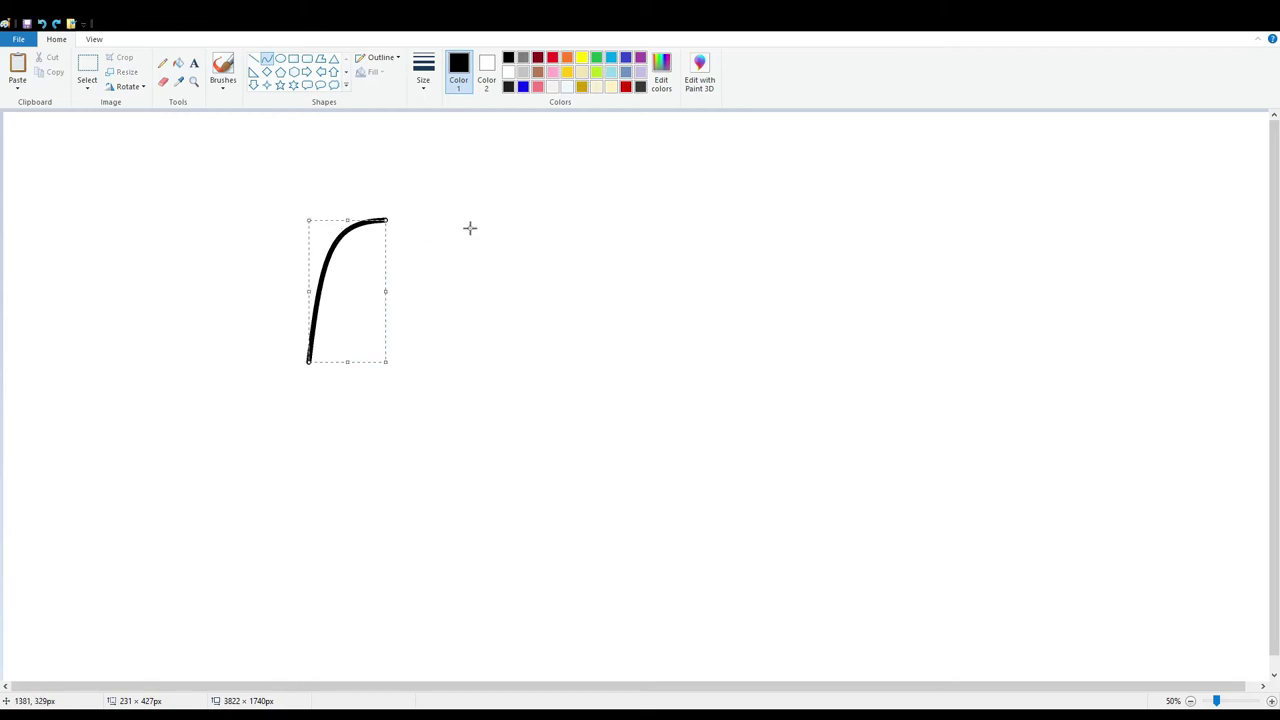
{"action": "left_click", "coordinate": [222, 194]}
{"action": "left_click_drag", "start_coordinate": [315, 367], "coordinate": [340, 577]}
{"action": "left_click_drag", "start_coordinate": [309, 446], "coordinate": [292, 574]}
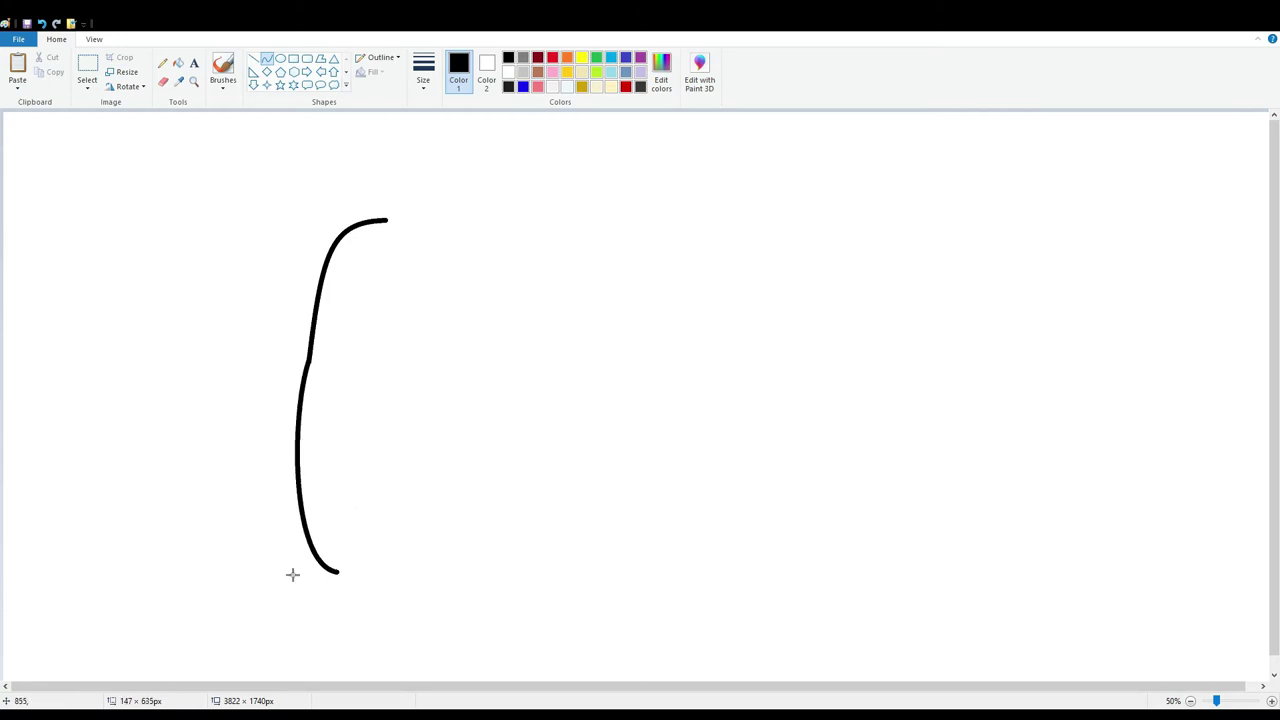
{"action": "key", "text": "ctrl+z"}
Step: Continue the left side downward with a curve about 137 × 577 px that meets the upper curve and bends inward at its base
{"action": "left_click_drag", "start_coordinate": [313, 370], "coordinate": [342, 554]}
{"action": "left_click_drag", "start_coordinate": [306, 427], "coordinate": [306, 502]}
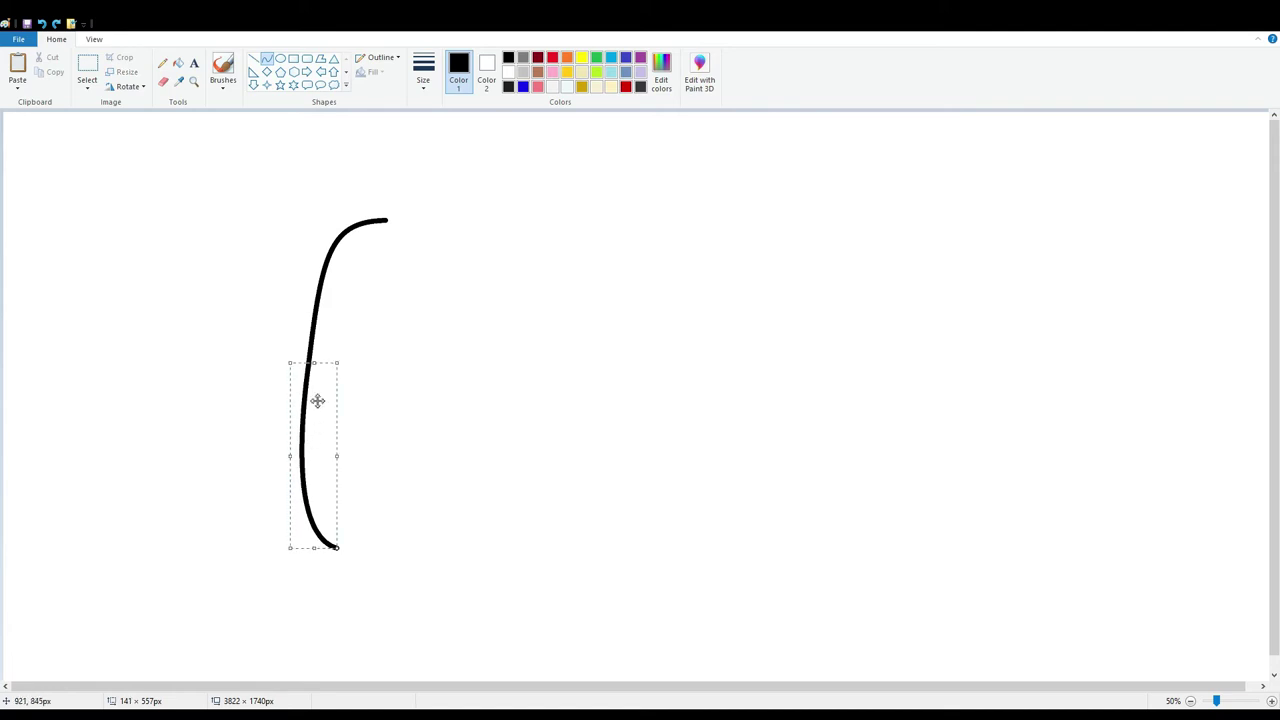
{"action": "left_click_drag", "start_coordinate": [323, 365], "coordinate": [325, 357]}
{"action": "left_click_drag", "start_coordinate": [291, 452], "coordinate": [293, 452]}
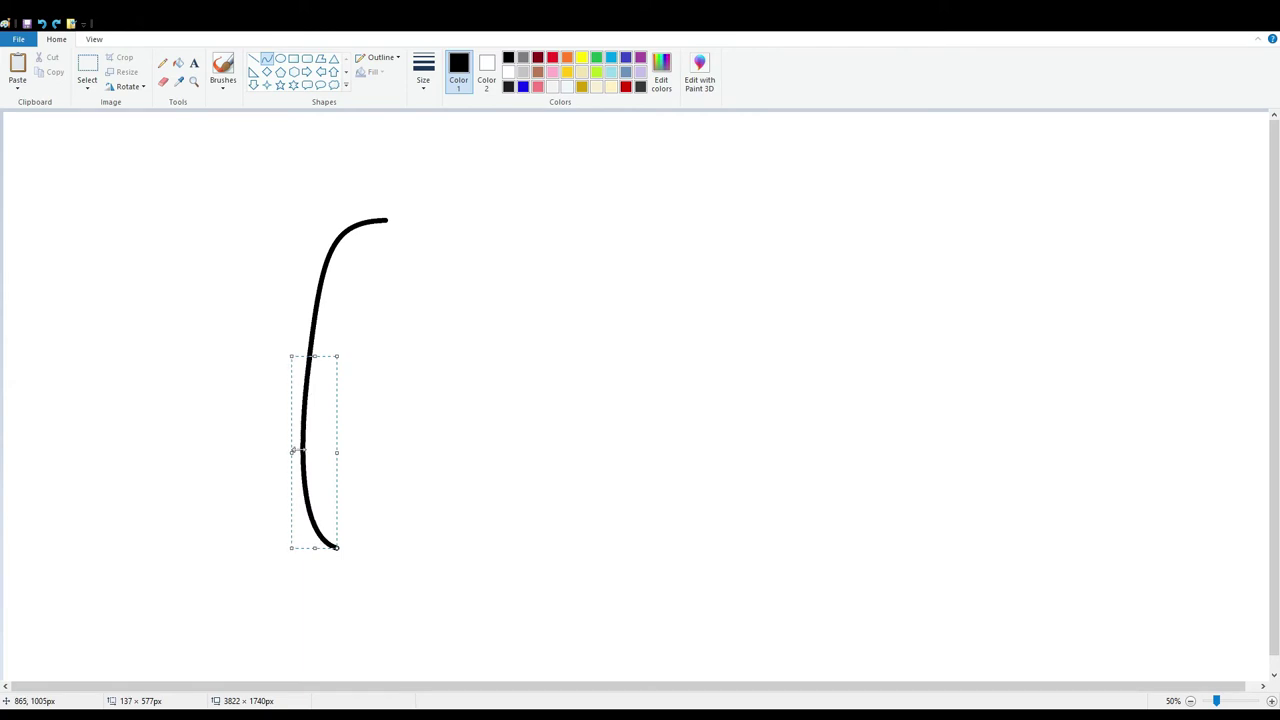
{"action": "left_click", "coordinate": [556, 400]}
Step: Draw a horizontal base line about 467 px long from the lower end of the left outline and nudge it into alignment
{"action": "left_click", "coordinate": [253, 58]}
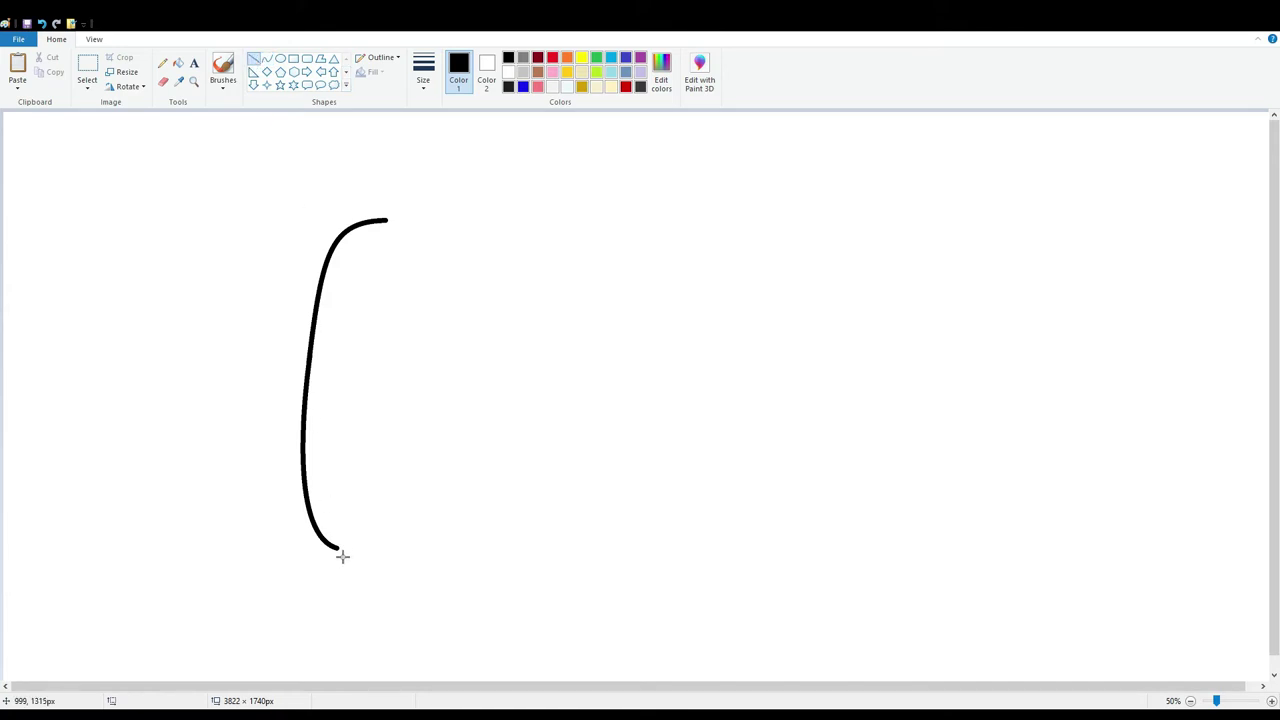
{"action": "left_click_drag", "start_coordinate": [342, 554], "coordinate": [495, 567]}
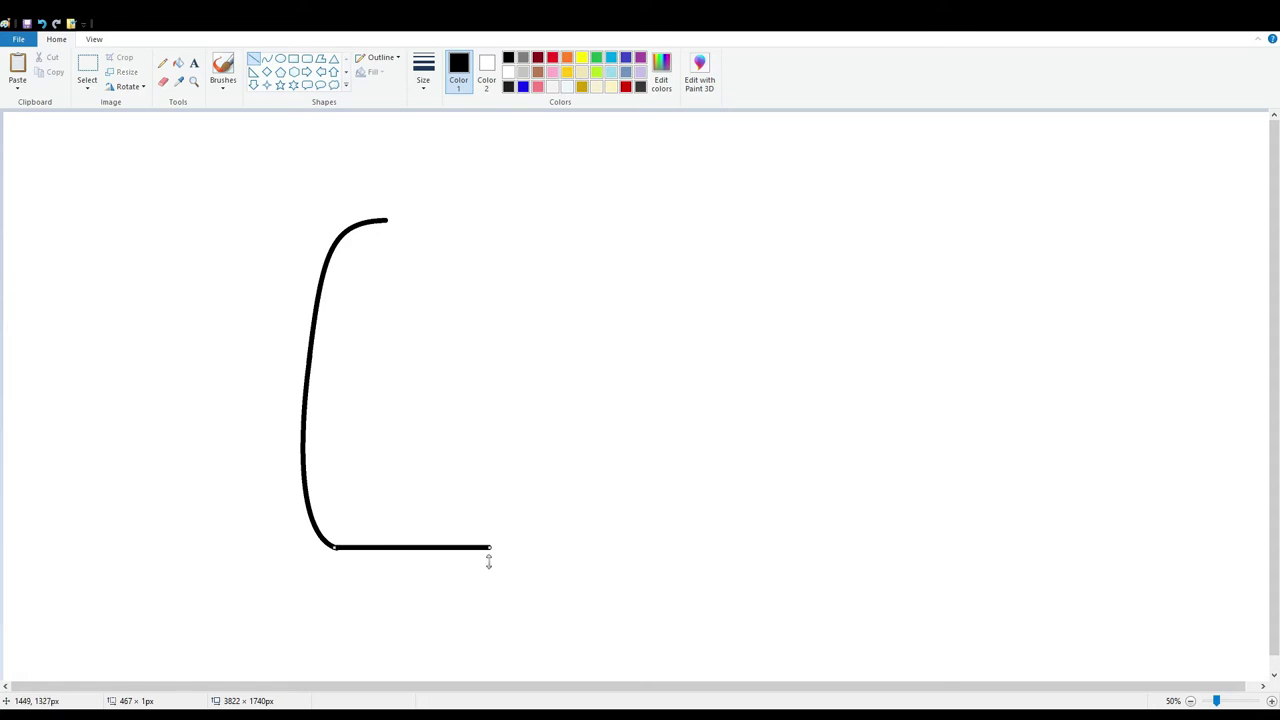
{"action": "key", "text": "Down"}
{"action": "key", "text": "Down"}
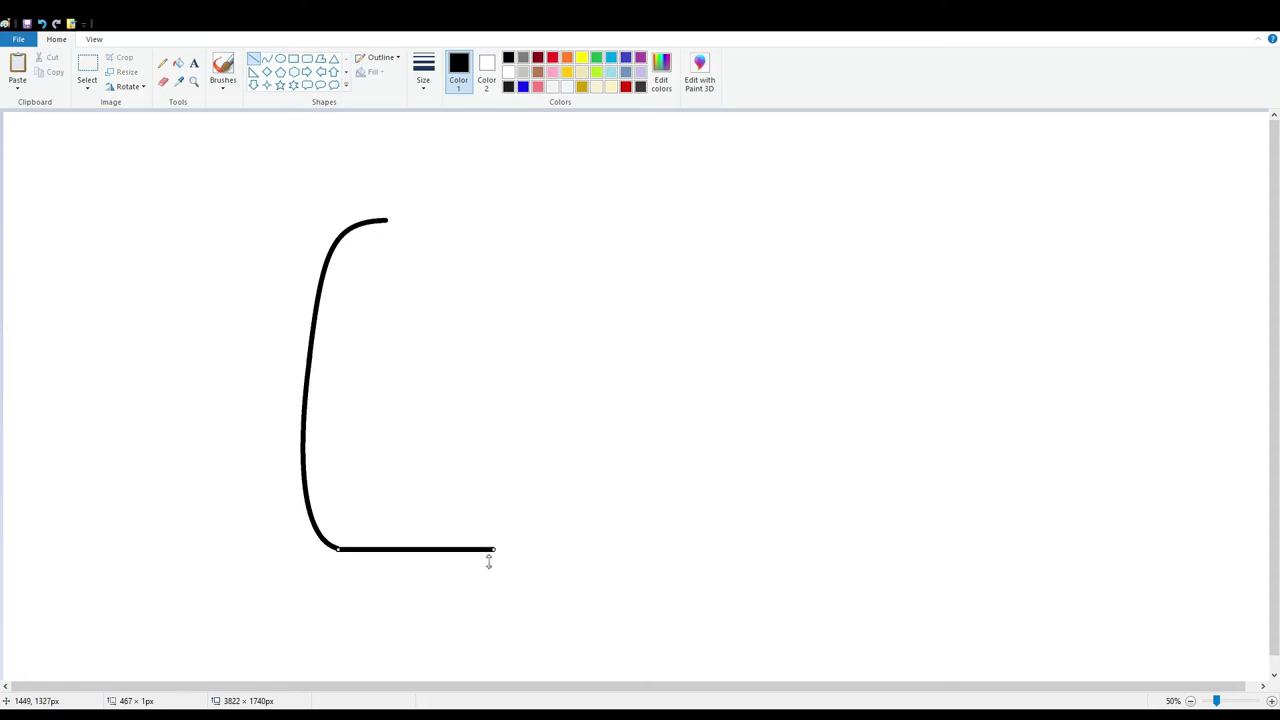
{"action": "key", "text": "Up"}
{"action": "key", "text": "Up"}
{"action": "left_click", "coordinate": [522, 481]}
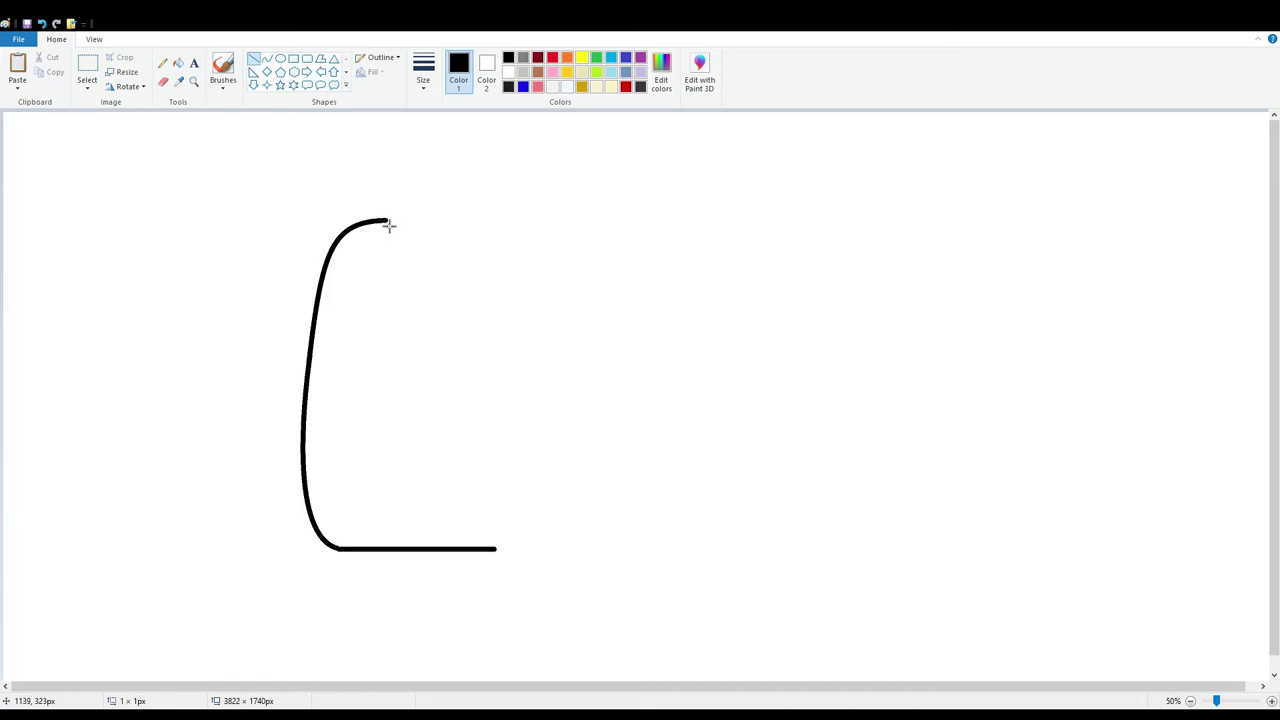
{"action": "left_click_drag", "start_coordinate": [389, 226], "coordinate": [503, 254]}
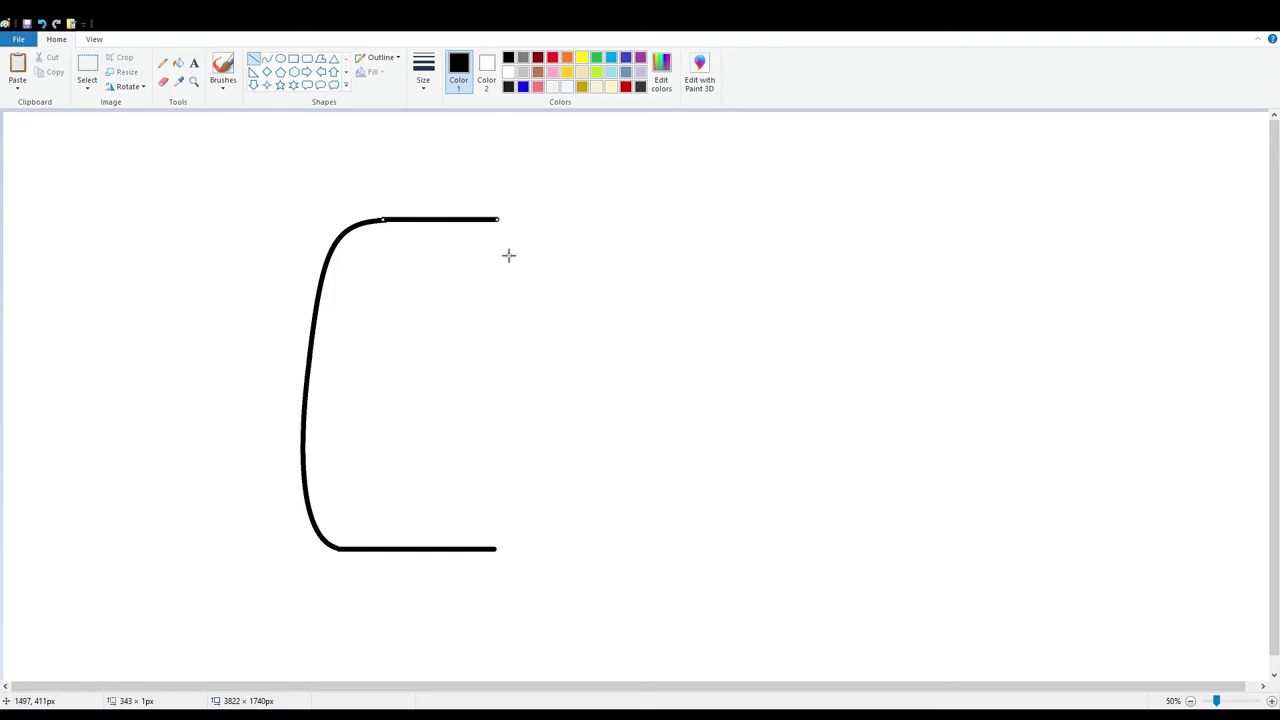
{"action": "key", "text": "Down"}
{"action": "key", "text": "ctrl+z"}
Step: Copy the half outline, flip the pasted copy horizontally and place it as the right side, with the base lines overlapping
{"action": "left_click", "coordinate": [87, 68]}
{"action": "left_click_drag", "start_coordinate": [236, 168], "coordinate": [427, 606]}
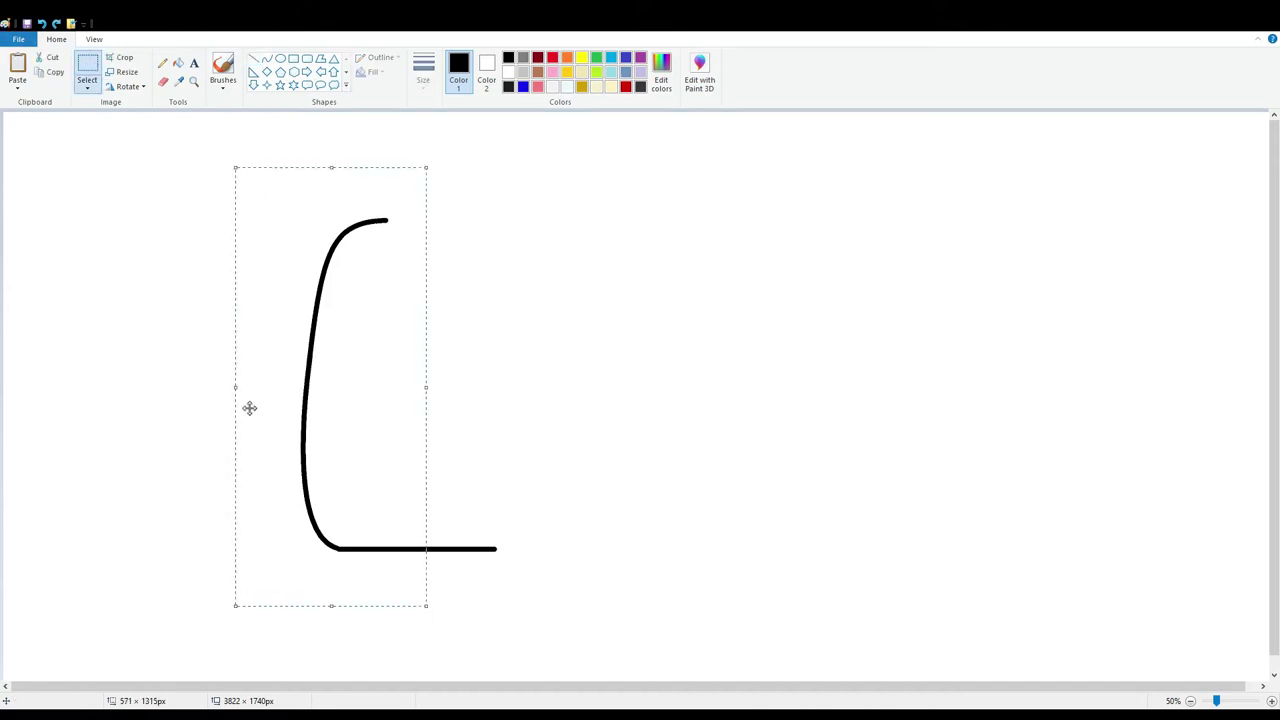
{"action": "left_click", "coordinate": [106, 163]}
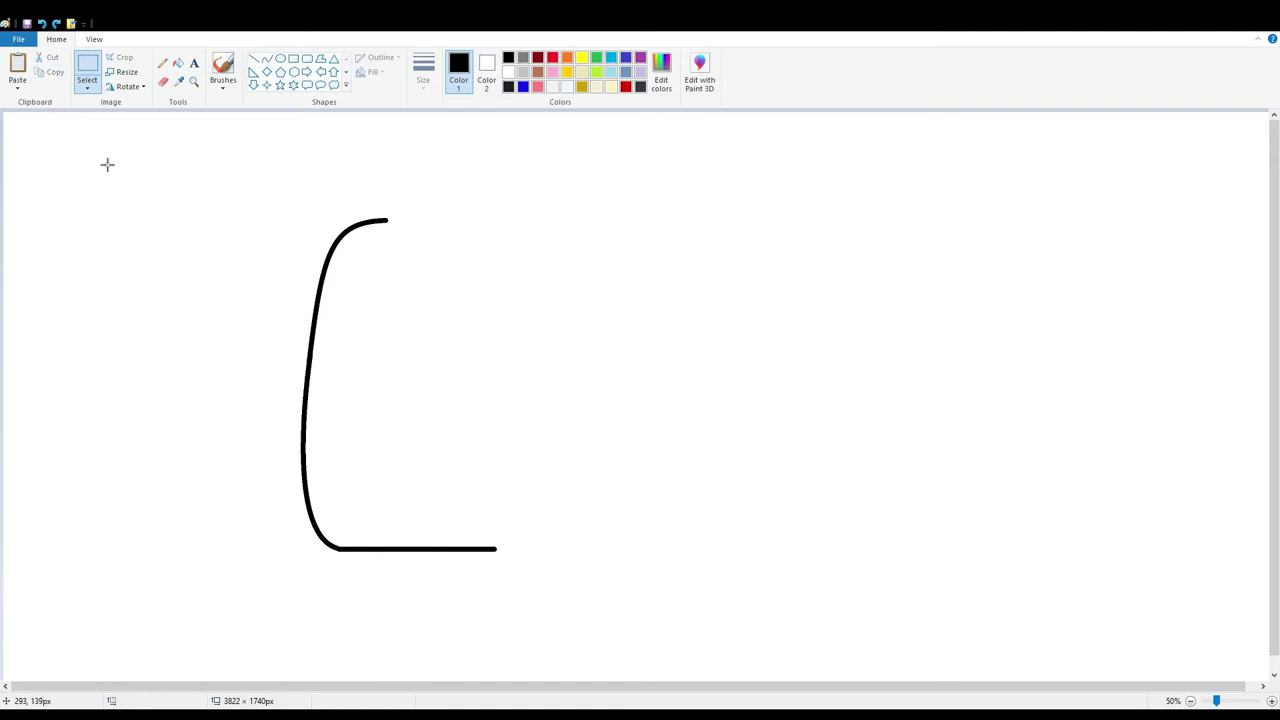
{"action": "left_click_drag", "start_coordinate": [214, 160], "coordinate": [571, 647]}
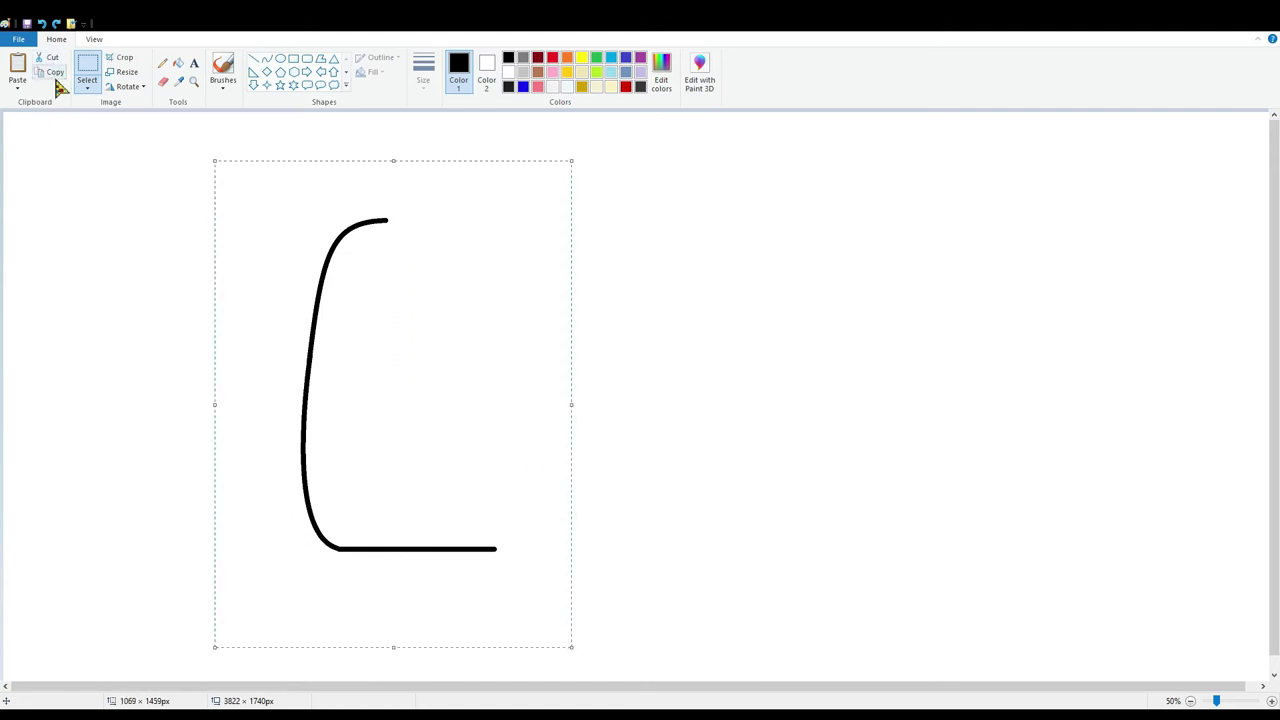
{"action": "left_click", "coordinate": [52, 72]}
{"action": "left_click", "coordinate": [17, 68]}
{"action": "left_click", "coordinate": [126, 87]}
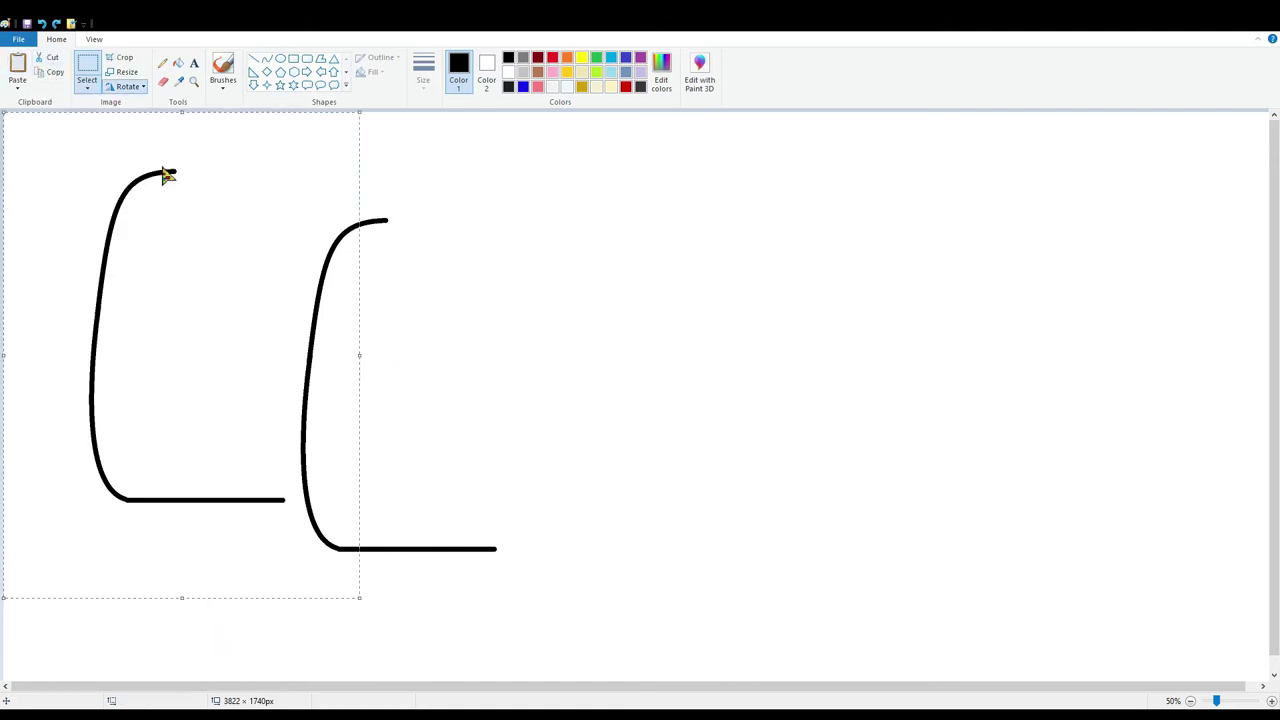
{"action": "left_click", "coordinate": [166, 174]}
{"action": "left_click_drag", "start_coordinate": [197, 289], "coordinate": [528, 344]}
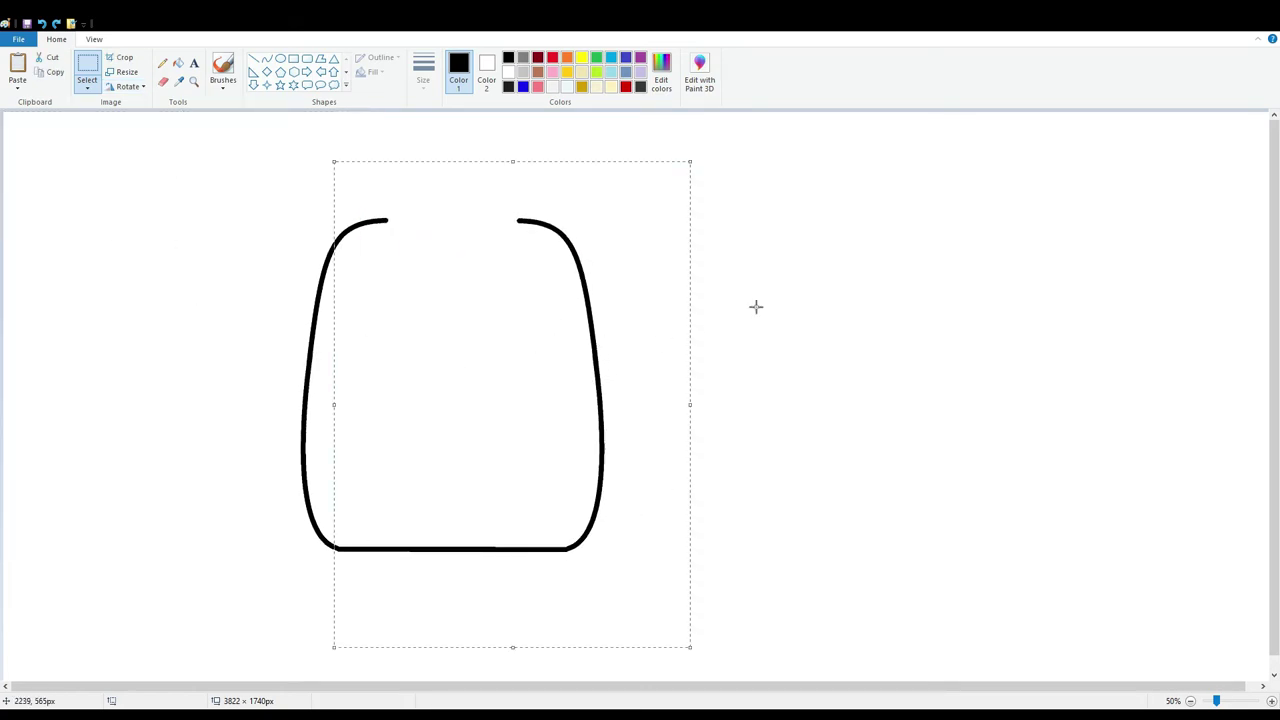
Step: Nudge the mirrored half to the right to widen the body slightly, keeping the base line continuous, and deselect it
{"action": "key", "text": "Right"}
{"action": "key", "text": "Right"}
{"action": "key", "text": "Right"}
{"action": "key", "text": "Right"}
{"action": "key", "text": "Right"}
{"action": "key", "text": "Right"}
{"action": "key", "text": "Right"}
{"action": "key", "text": "Right"}
{"action": "key", "text": "Right"}
{"action": "key", "text": "Right"}
{"action": "key", "text": "Right"}
{"action": "key", "text": "Right"}
{"action": "key", "text": "Right"}
{"action": "key", "text": "Right"}
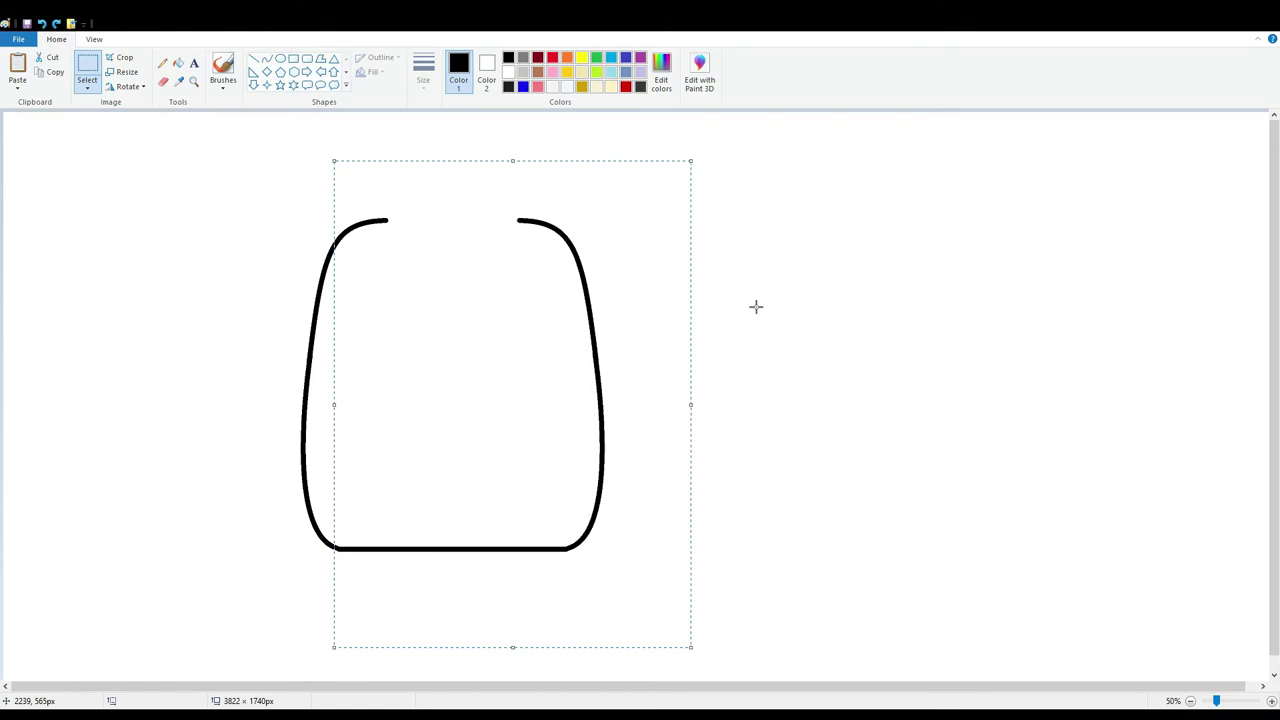
{"action": "key", "text": "Right"}
{"action": "key", "text": "Right"}
{"action": "key", "text": "Right"}
{"action": "key", "text": "Right"}
{"action": "key", "text": "Right"}
{"action": "key", "text": "Right"}
{"action": "key", "text": "Right"}
{"action": "key", "text": "Right"}
{"action": "key", "text": "Right"}
{"action": "key", "text": "Right"}
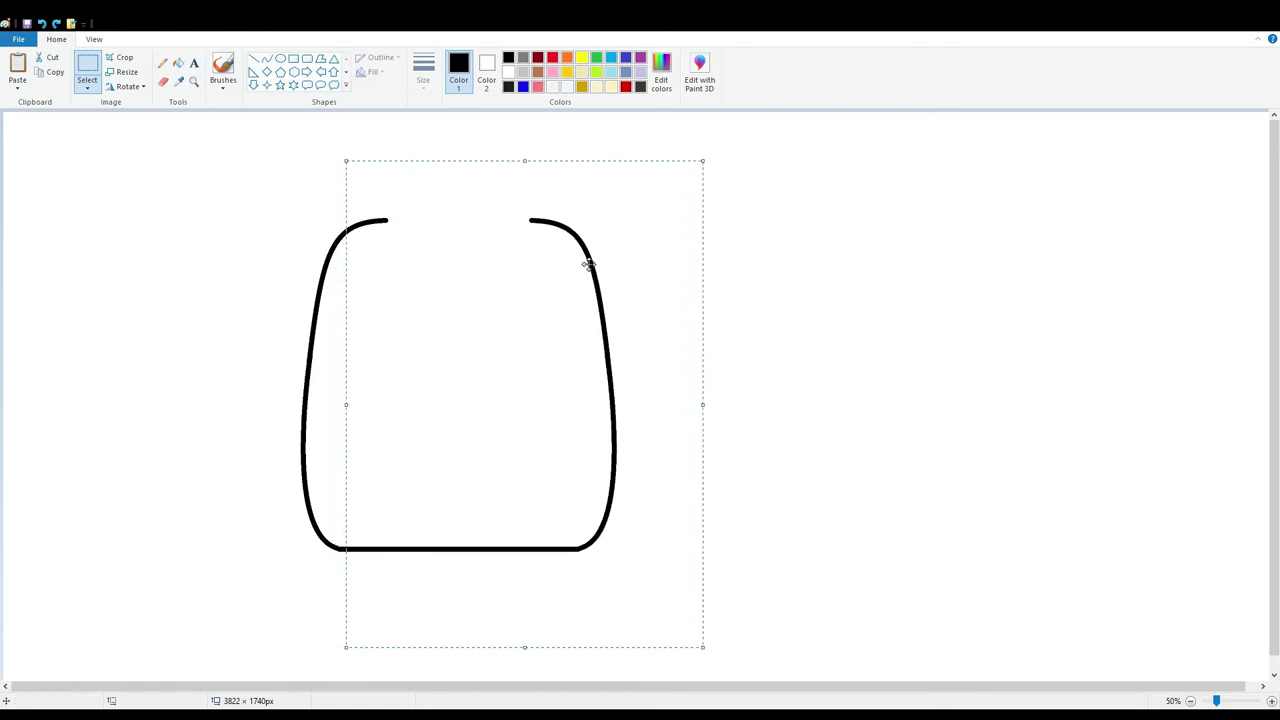
{"action": "left_click", "coordinate": [814, 343]}
{"action": "left_click", "coordinate": [254, 58]}
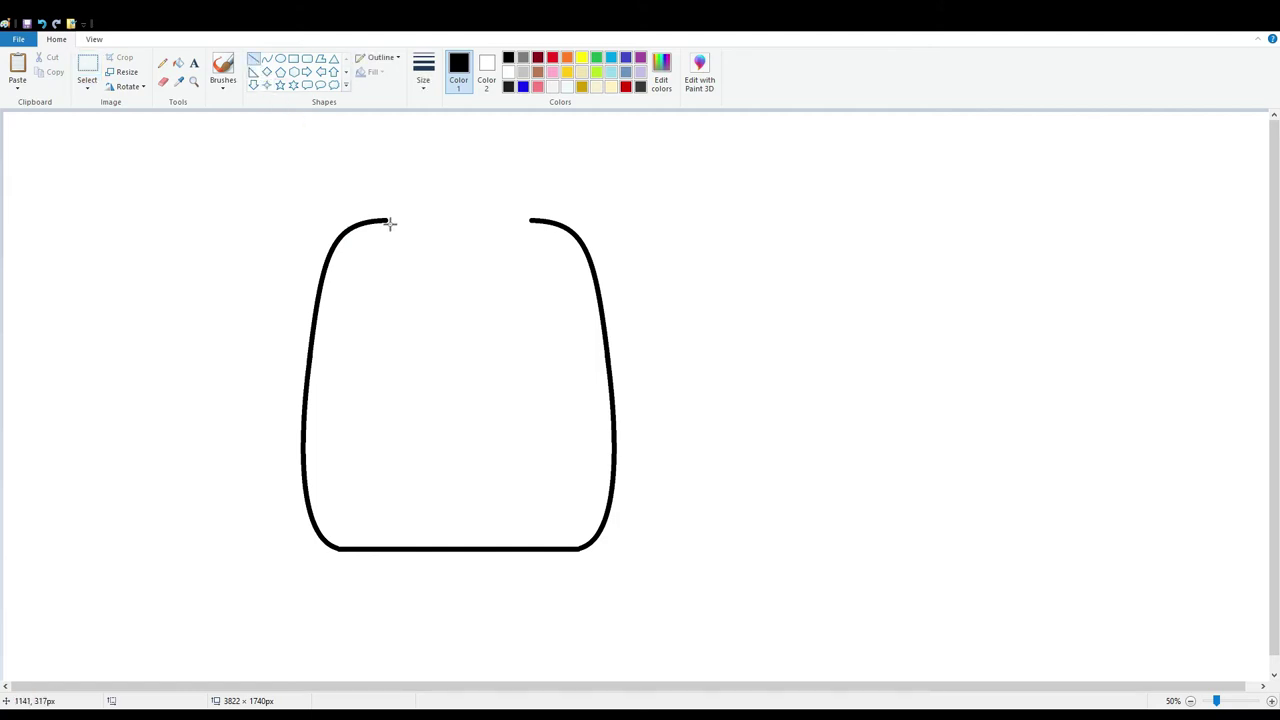
{"action": "left_click_drag", "start_coordinate": [389, 224], "coordinate": [530, 219]}
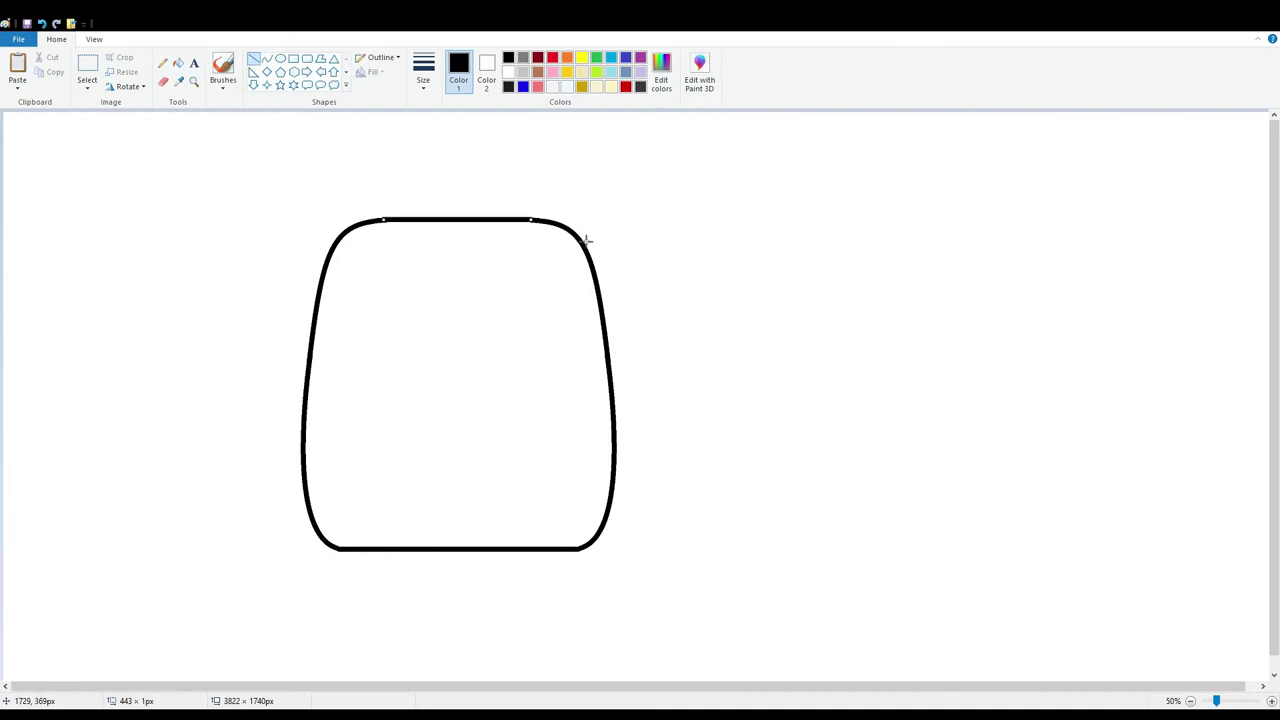
{"action": "left_click", "coordinate": [711, 305]}
{"action": "key", "text": "ctrl+z"}
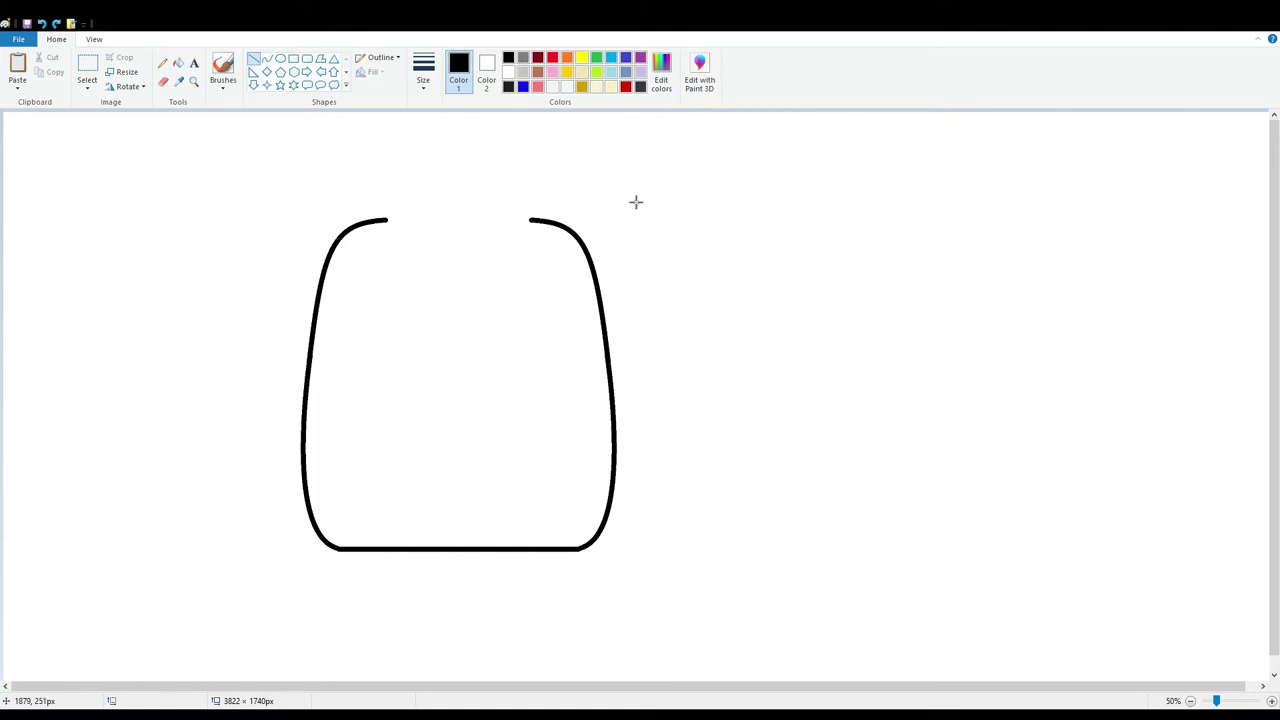
Step: Draw a curve about 113 × 351 px from the left outline's top end down into the body, bending toward the centre
{"action": "left_click", "coordinate": [266, 59]}
{"action": "left_click_drag", "start_coordinate": [381, 210], "coordinate": [424, 333]}
{"action": "mouse_move", "coordinate": [400, 290]}
{"action": "left_mouse_down"}
{"action": "mouse_move", "coordinate": [389, 303]}
{"action": "mouse_move", "coordinate": [399, 317]}
{"action": "mouse_move", "coordinate": [394, 263]}
{"action": "mouse_move", "coordinate": [406, 266]}
{"action": "left_mouse_up"}
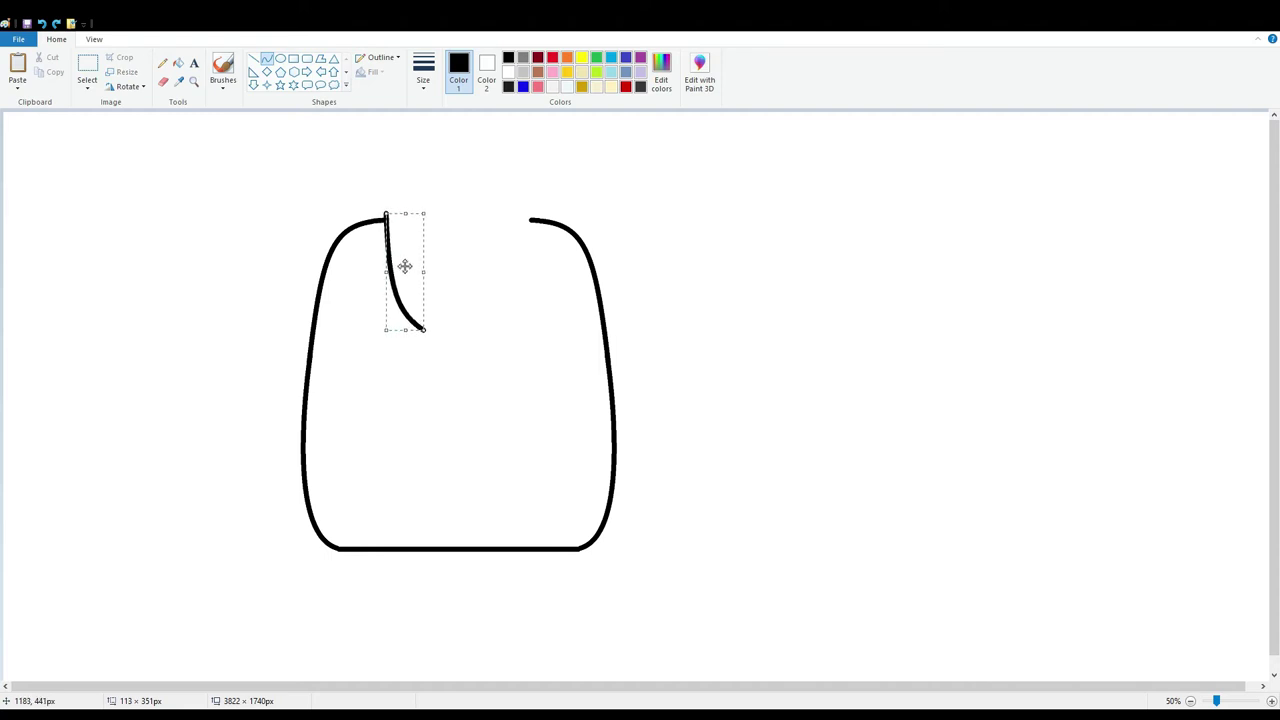
{"action": "left_click", "coordinate": [497, 288]}
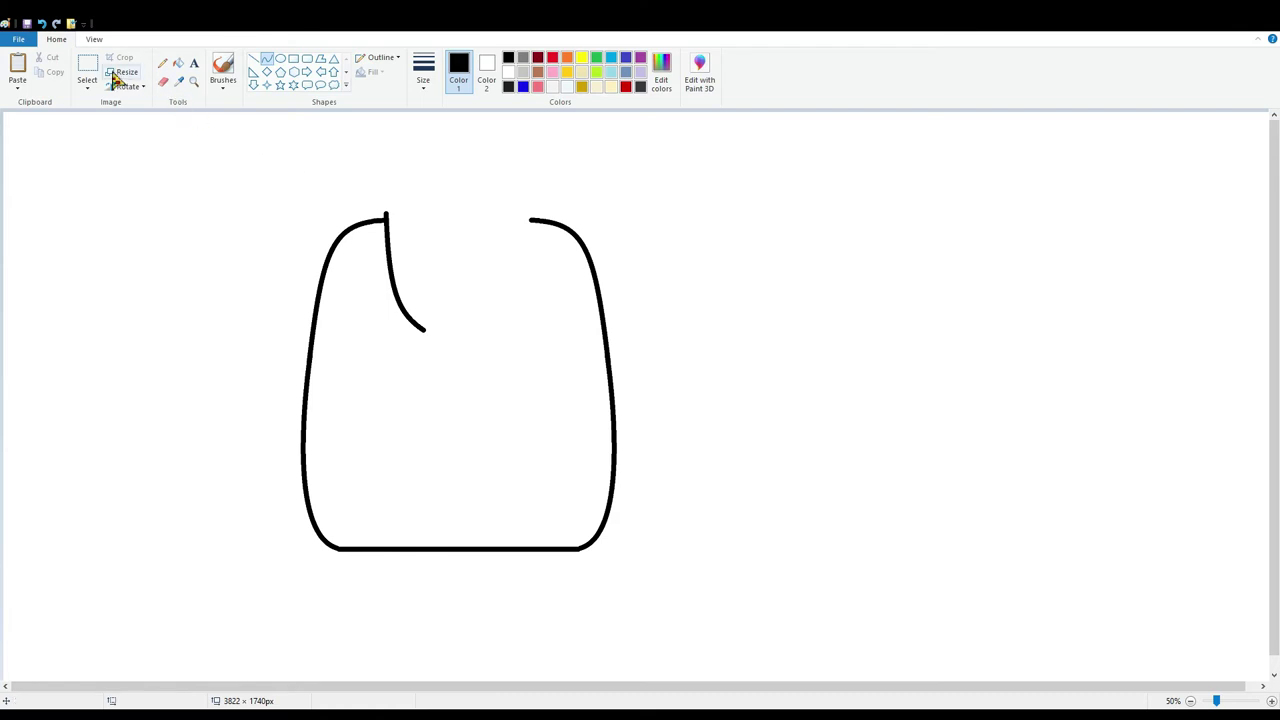
Step: Copy the inner left curve, flip the pasted copy horizontally and place it by the right outline's top end
{"action": "left_click", "coordinate": [87, 70]}
{"action": "left_click_drag", "start_coordinate": [368, 190], "coordinate": [462, 356]}
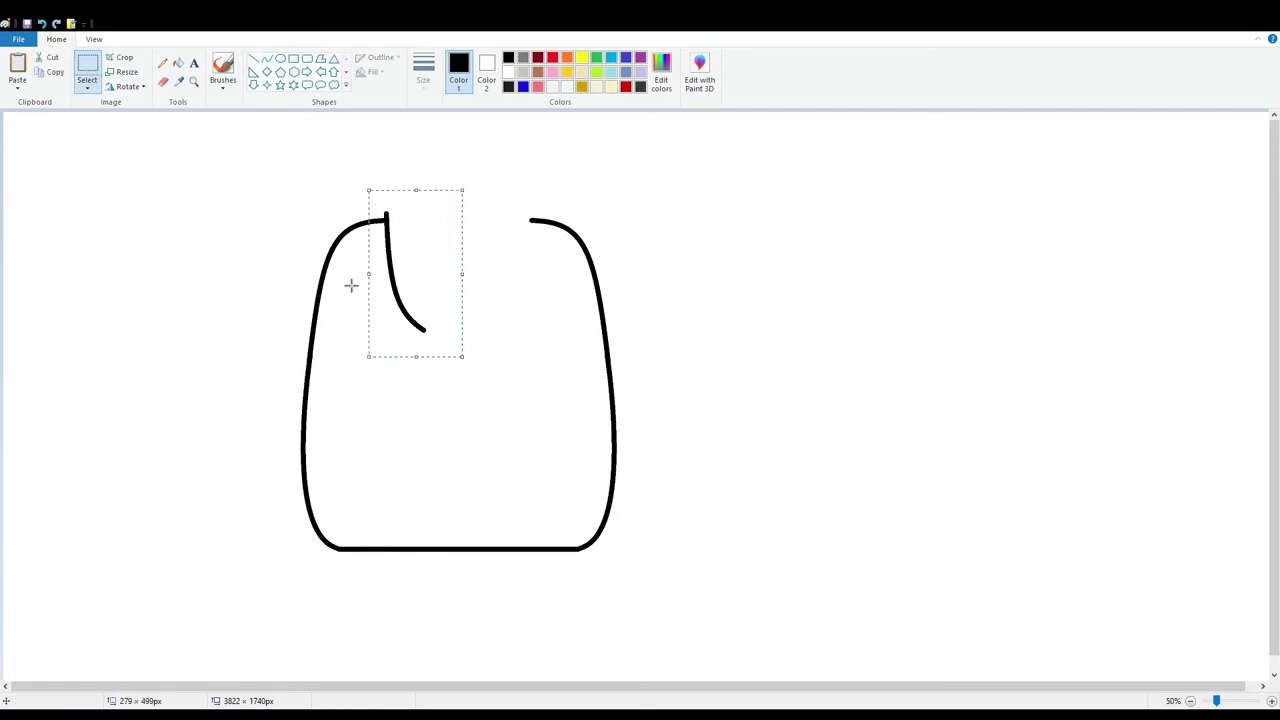
{"action": "left_click", "coordinate": [50, 72]}
{"action": "left_click", "coordinate": [17, 68]}
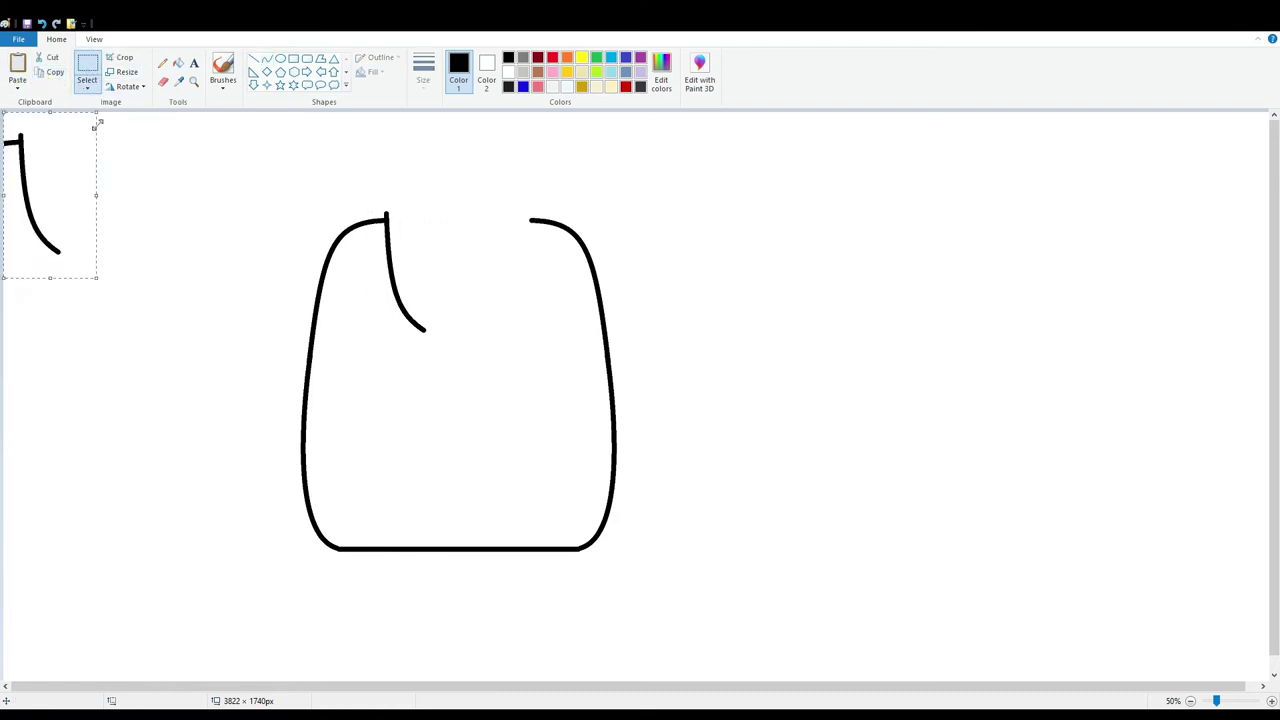
{"action": "left_click", "coordinate": [141, 93]}
{"action": "left_click", "coordinate": [134, 177]}
{"action": "left_click_drag", "start_coordinate": [74, 194], "coordinate": [520, 277]}
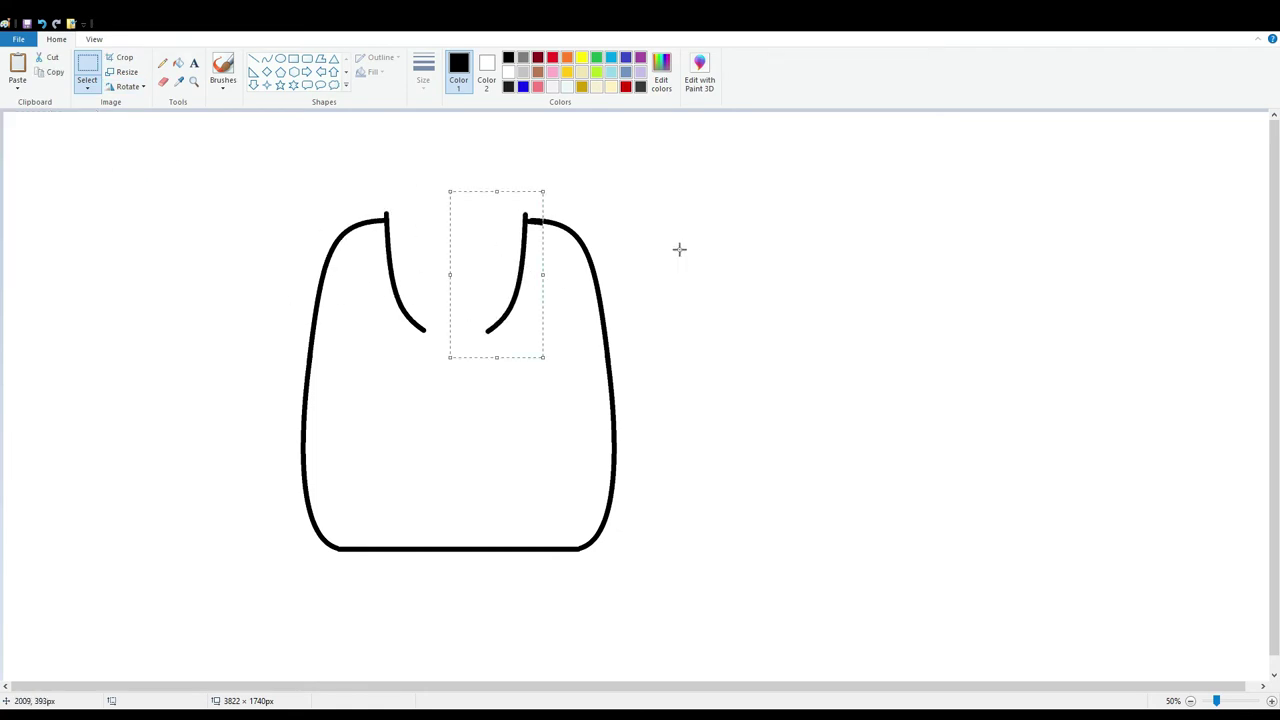
Step: Nudge the mirrored inner curve until it joins the right outline's top end cleanly, and deselect it
{"action": "key", "text": "Up"}
{"action": "key", "text": "Up"}
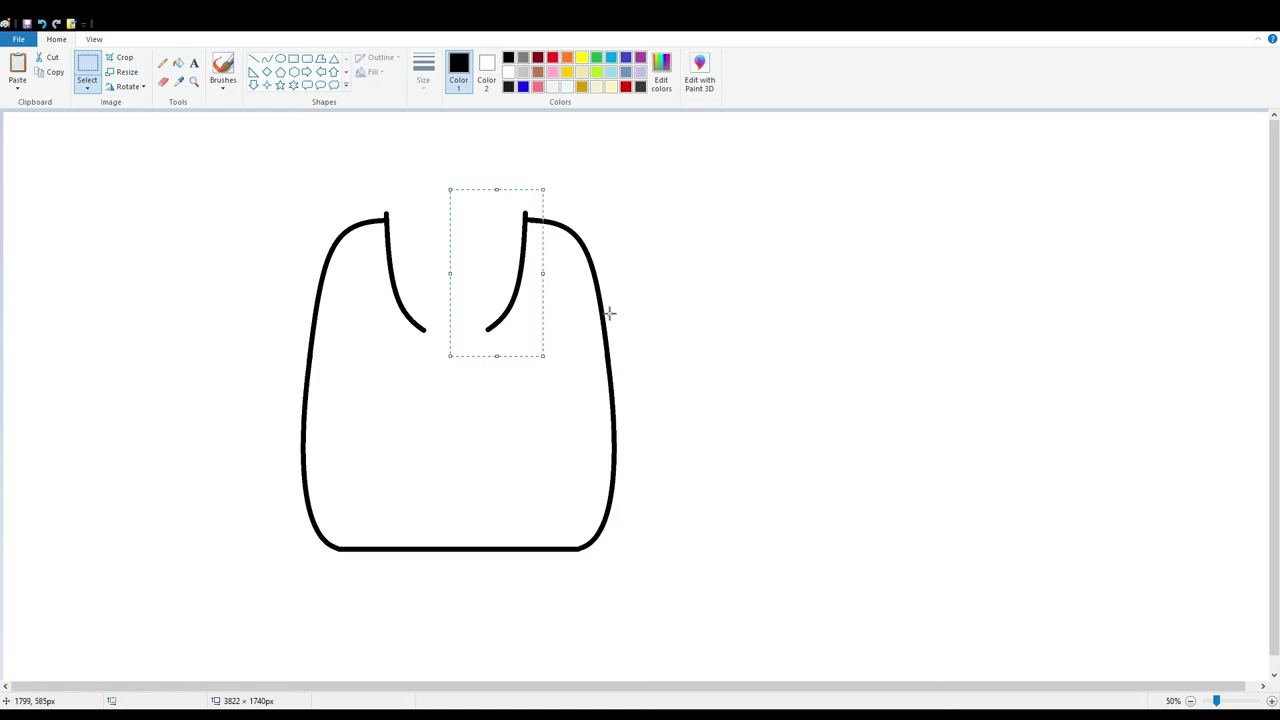
{"action": "key", "text": "Right"}
{"action": "key", "text": "Right"}
{"action": "key", "text": "Right"}
{"action": "key", "text": "Right"}
{"action": "key", "text": "Right"}
{"action": "key", "text": "Right"}
{"action": "key", "text": "Right"}
{"action": "key", "text": "Right"}
{"action": "key", "text": "Right"}
{"action": "key", "text": "Right"}
{"action": "key", "text": "Right"}
{"action": "key", "text": "Right"}
{"action": "key", "text": "Right"}
{"action": "key", "text": "Right"}
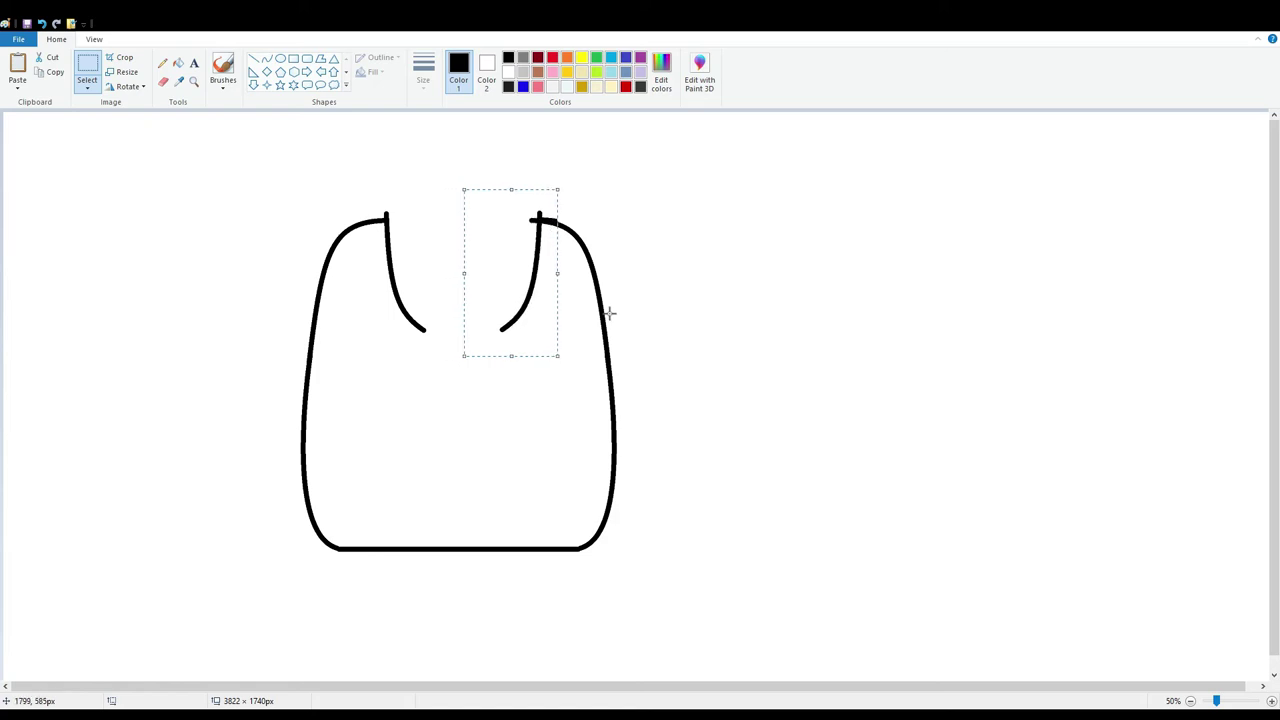
{"action": "key", "text": "Left"}
{"action": "key", "text": "Left"}
{"action": "key", "text": "Left"}
{"action": "key", "text": "Left"}
{"action": "key", "text": "Left"}
{"action": "key", "text": "Left"}
{"action": "key", "text": "Left"}
{"action": "key", "text": "Left"}
{"action": "key", "text": "Left"}
{"action": "key", "text": "Left"}
{"action": "key", "text": "Left"}
{"action": "key", "text": "Left"}
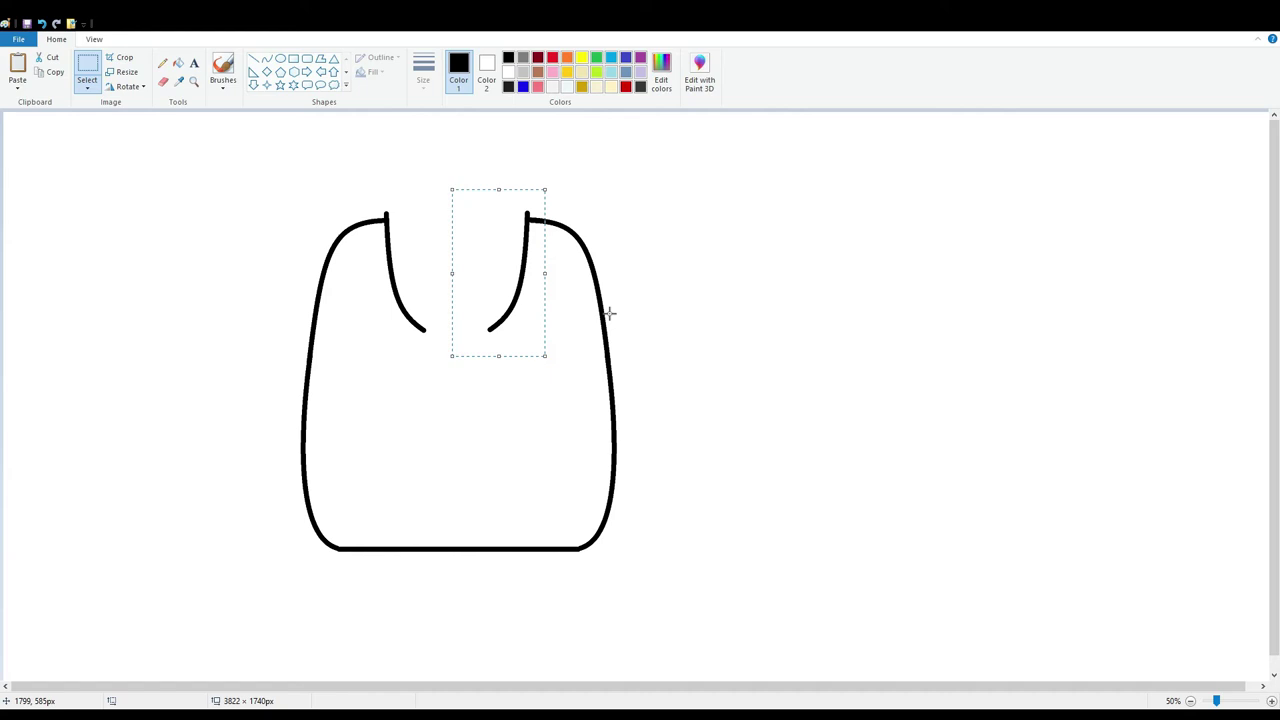
{"action": "left_click", "coordinate": [854, 426]}
Step: Join the lower ends of the two inner curves with a shallow downward-bowed curve to form a U shape
{"action": "left_click", "coordinate": [254, 59]}
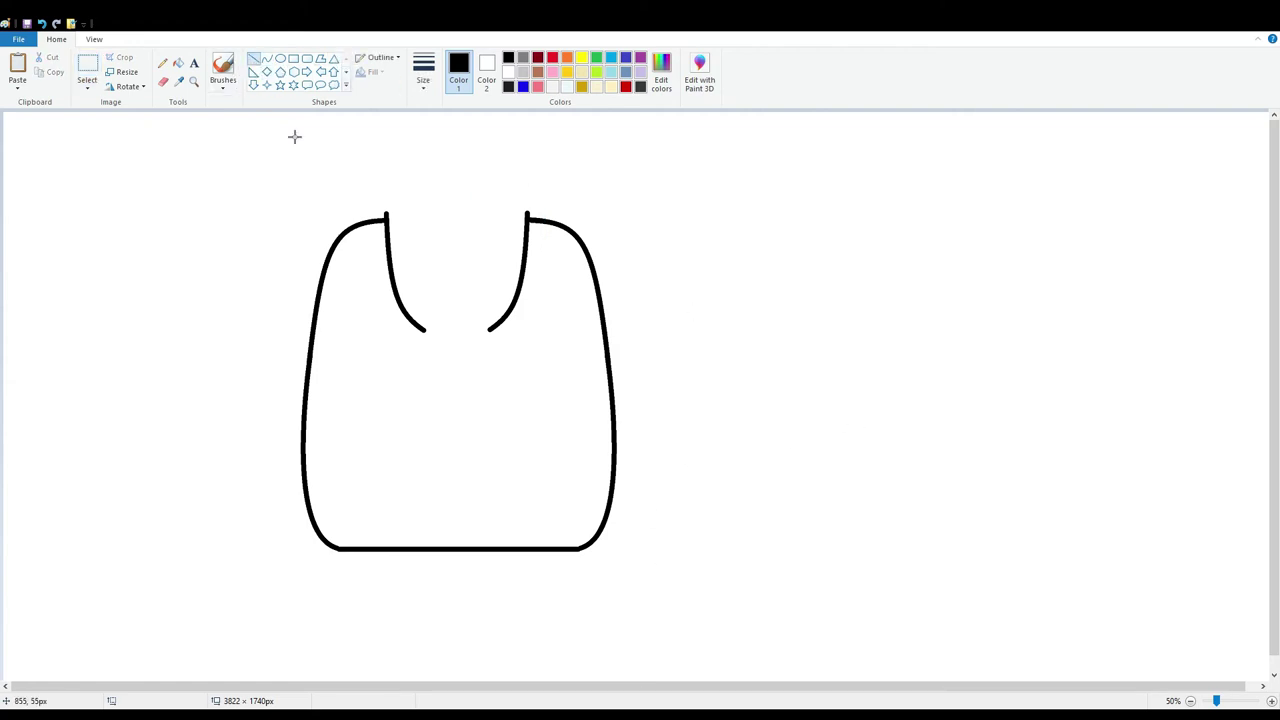
{"action": "left_click", "coordinate": [1231, 700]}
{"action": "scroll", "coordinate": [980, 545], "scroll_direction": "up", "scroll_amount": 3}
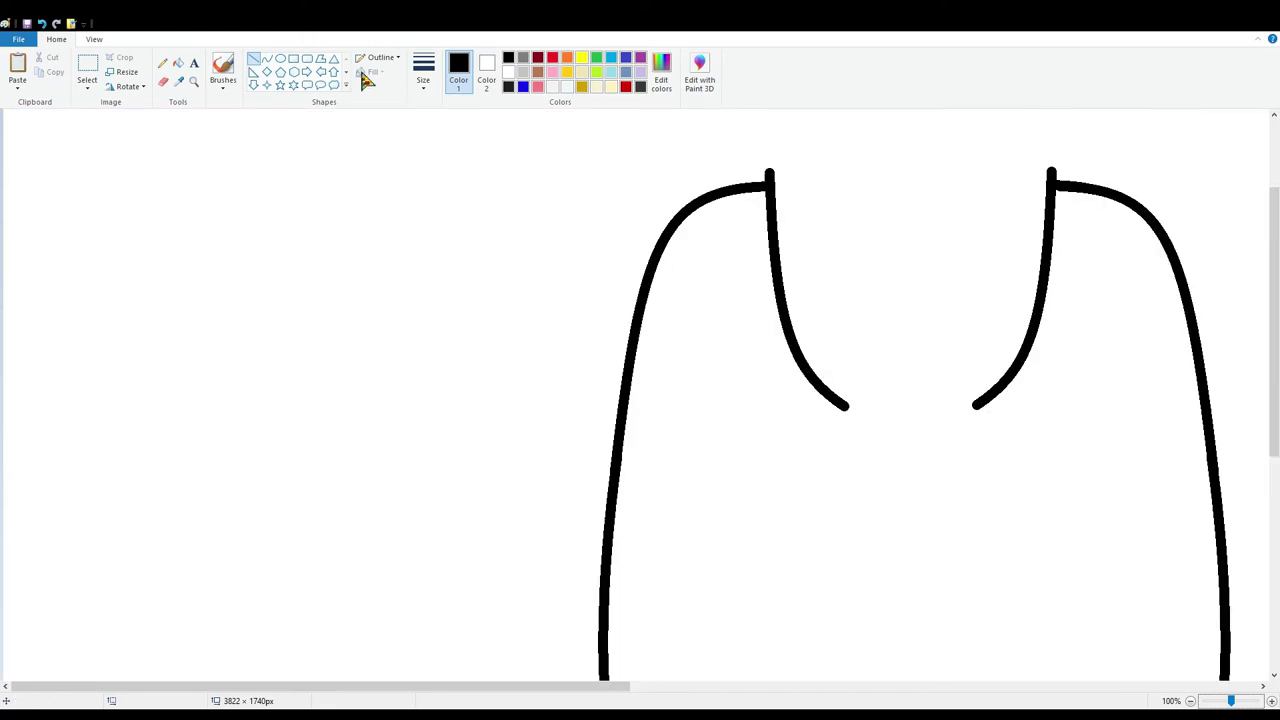
{"action": "left_click", "coordinate": [267, 59]}
{"action": "left_click_drag", "start_coordinate": [850, 415], "coordinate": [957, 426]}
Step: Close the top of the U shape with an upward-arched curve about 428 × 38 px
{"action": "scroll", "coordinate": [792, 343], "scroll_direction": "up", "scroll_amount": 3}
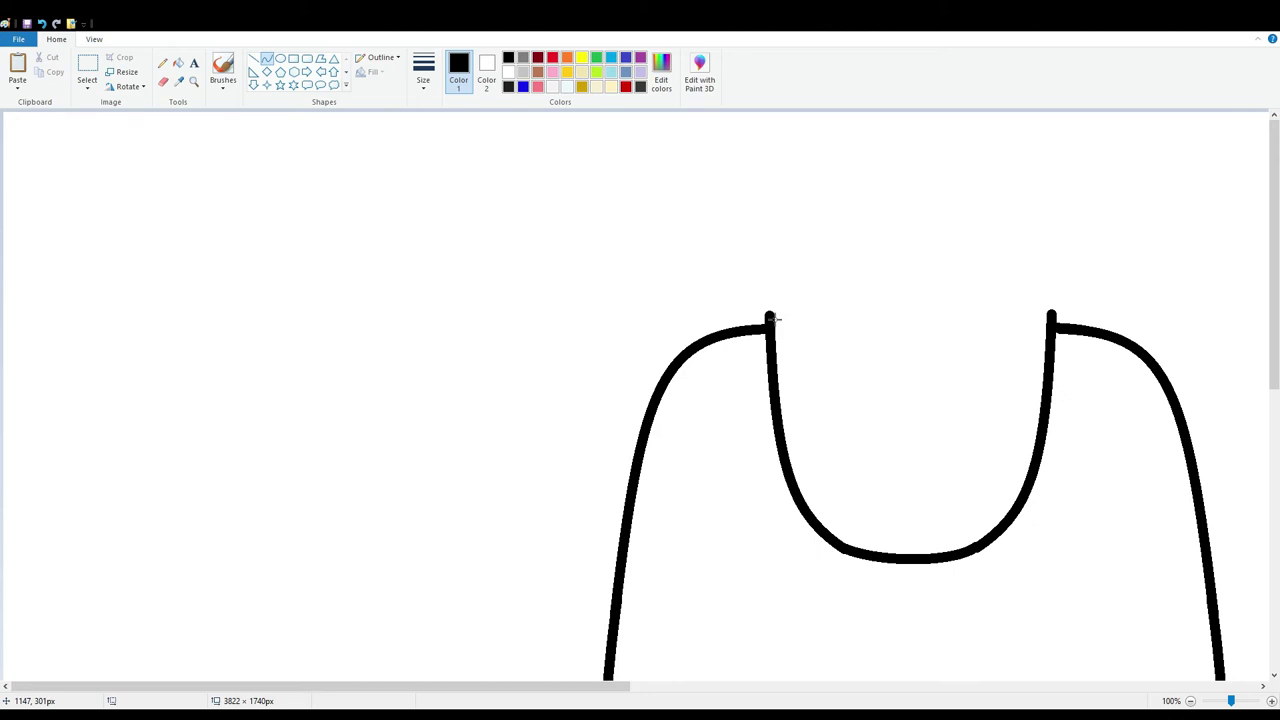
{"action": "left_click_drag", "start_coordinate": [772, 318], "coordinate": [1059, 318]}
{"action": "left_click_drag", "start_coordinate": [804, 313], "coordinate": [1039, 298]}
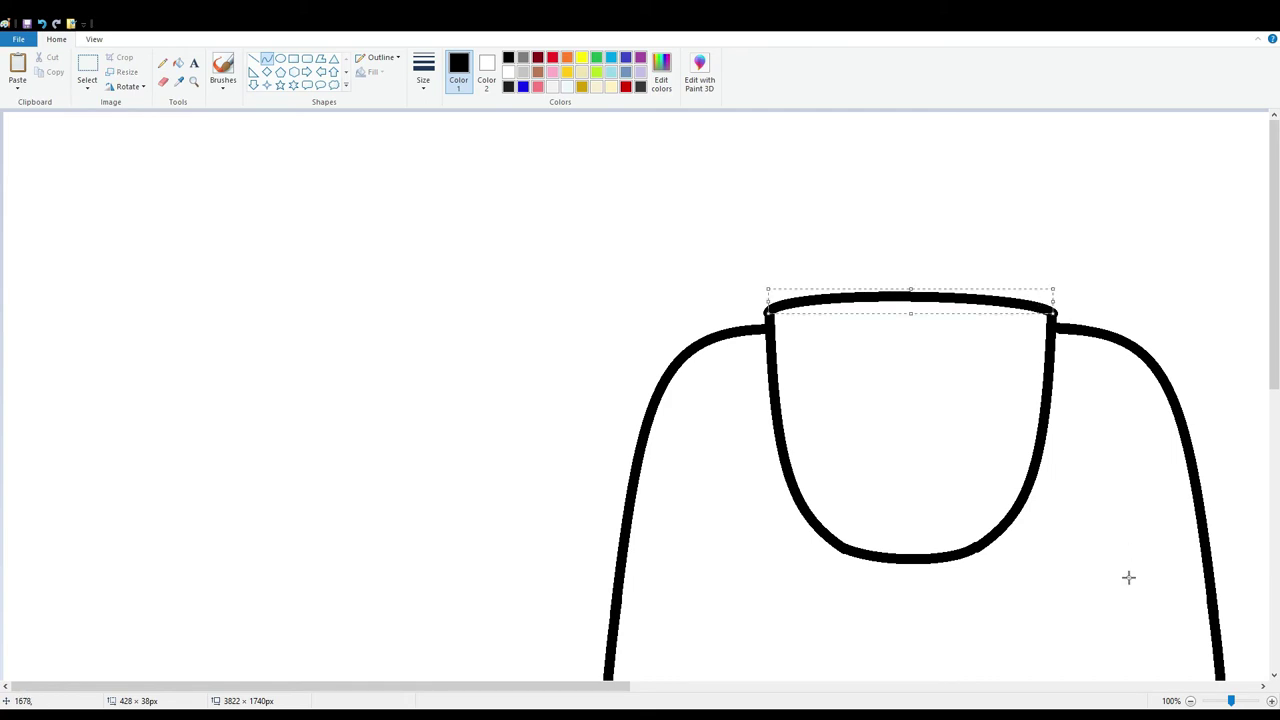
{"action": "left_click", "coordinate": [1064, 623]}
Step: Draw a strap above the backpack's left shoulder from two curves that meet at a rounded tip, the outer one about 126 × 200 px
{"action": "left_click_drag", "start_coordinate": [826, 304], "coordinate": [718, 207]}
{"action": "left_click_drag", "start_coordinate": [762, 264], "coordinate": [712, 198]}
{"action": "left_click", "coordinate": [756, 398]}
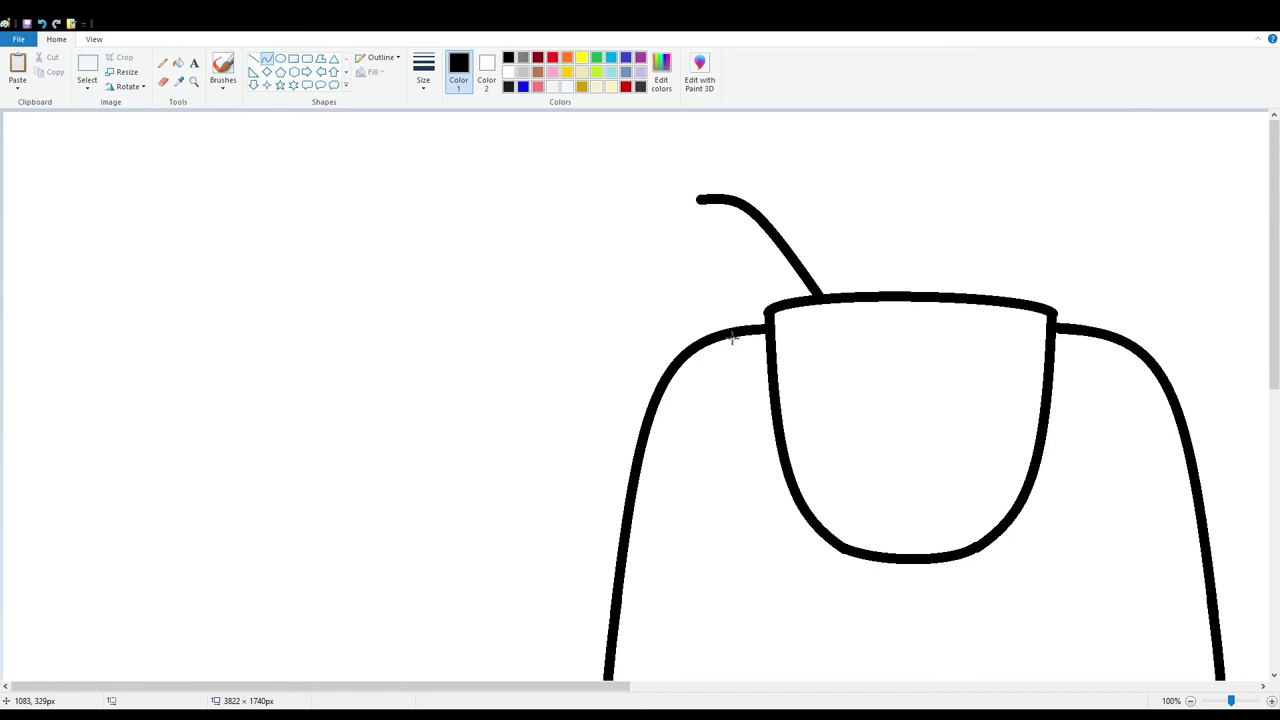
{"action": "left_click_drag", "start_coordinate": [714, 331], "coordinate": [701, 199]}
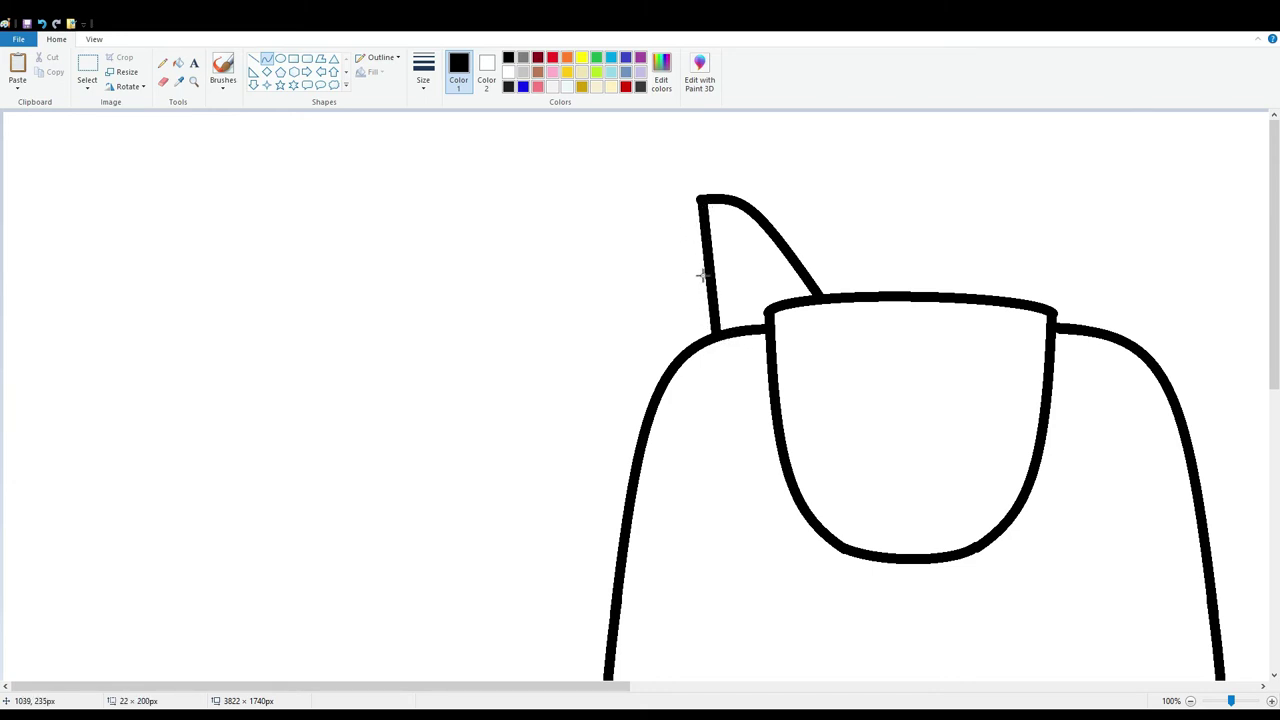
{"action": "left_click_drag", "start_coordinate": [703, 275], "coordinate": [636, 214]}
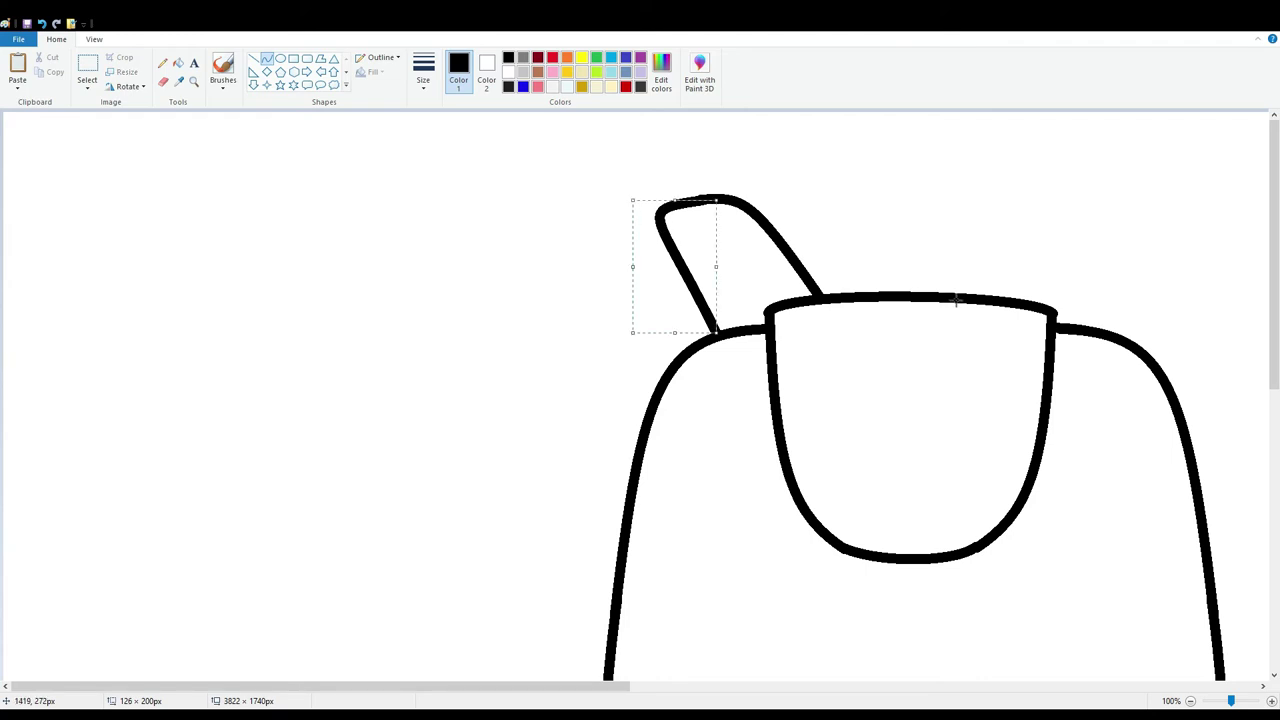
{"action": "left_click", "coordinate": [955, 300]}
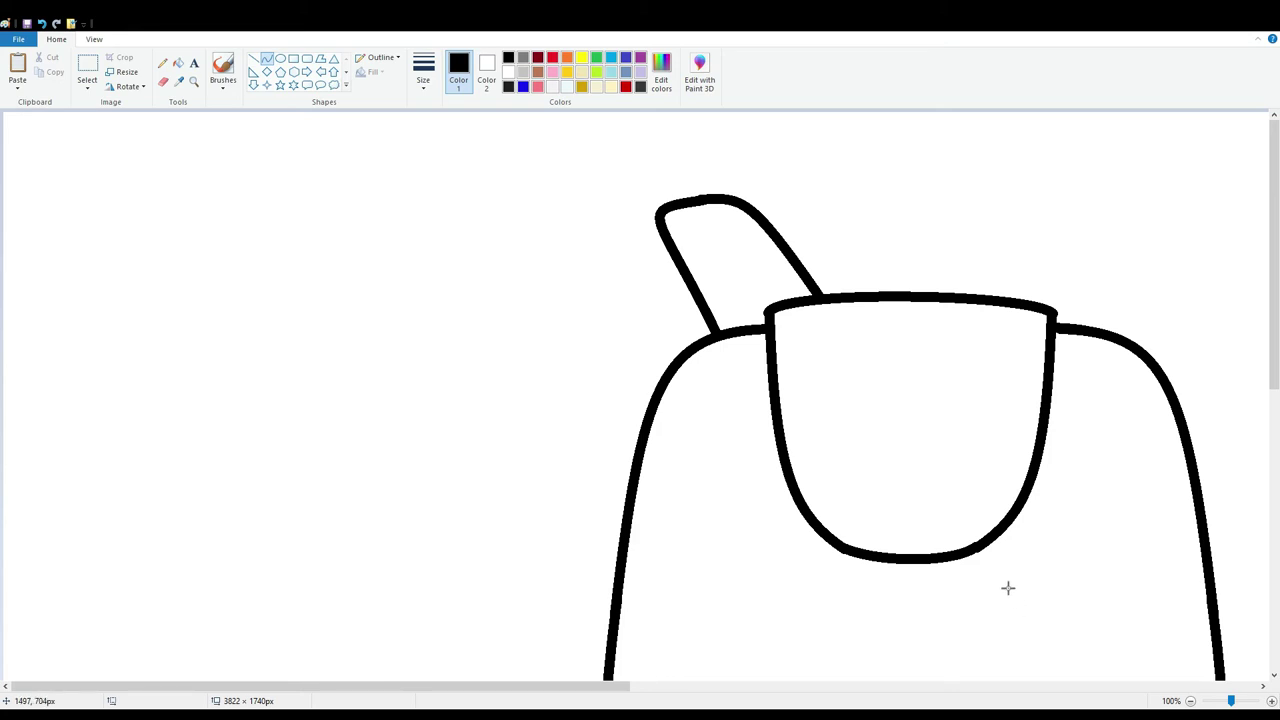
Step: Draw an outward-bowed curve from the middle of the body's left edge as the upper flap of a side pocket
{"action": "scroll", "coordinate": [730, 552], "scroll_direction": "down", "scroll_amount": 4}
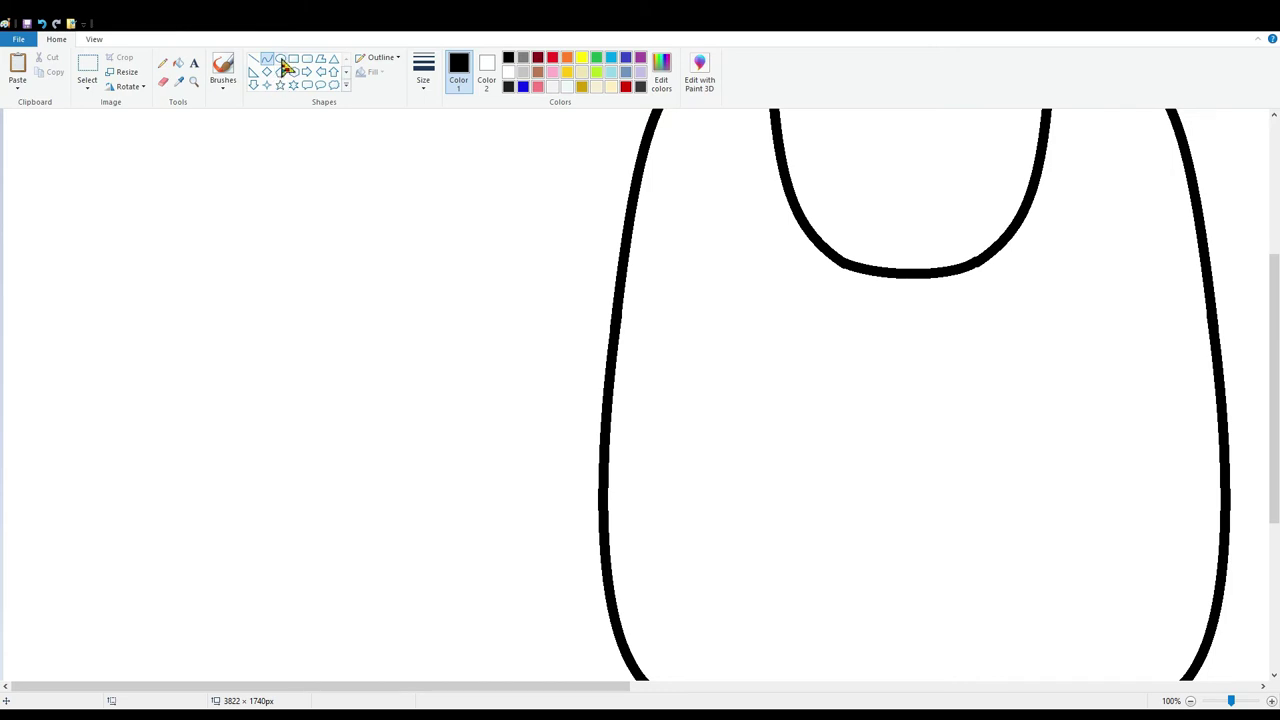
{"action": "mouse_move", "coordinate": [615, 315]}
{"action": "left_mouse_down"}
{"action": "mouse_move", "coordinate": [537, 366]}
{"action": "mouse_move", "coordinate": [517, 431]}
{"action": "left_mouse_up"}
{"action": "mouse_move", "coordinate": [556, 354]}
{"action": "left_mouse_down"}
{"action": "mouse_move", "coordinate": [549, 340]}
{"action": "mouse_move", "coordinate": [524, 371]}
{"action": "mouse_move", "coordinate": [484, 368]}
{"action": "mouse_move", "coordinate": [508, 369]}
{"action": "left_mouse_up"}
{"action": "left_click", "coordinate": [701, 352]}
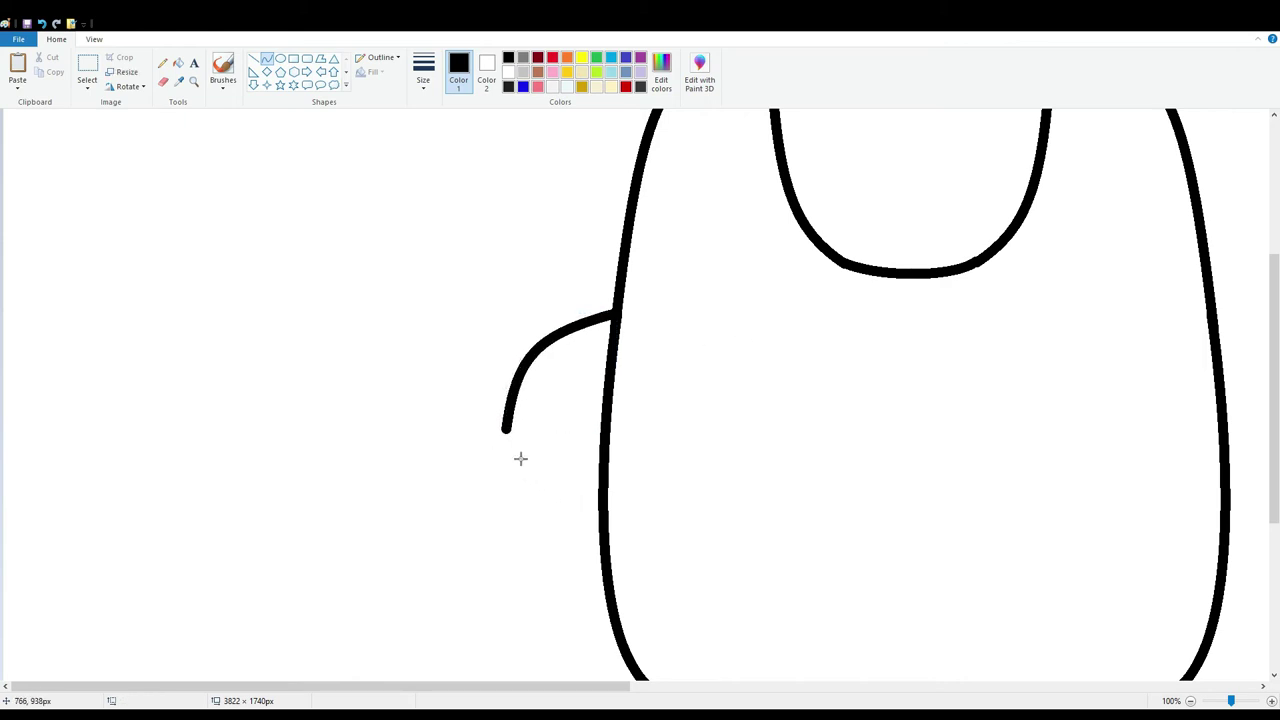
Step: Draw the side pocket's lower curve back to the body and close the flap's underside with a straight horizontal line
{"action": "left_click_drag", "start_coordinate": [520, 433], "coordinate": [606, 604]}
{"action": "left_click_drag", "start_coordinate": [560, 560], "coordinate": [543, 586]}
{"action": "left_click", "coordinate": [420, 380]}
{"action": "left_click", "coordinate": [253, 58]}
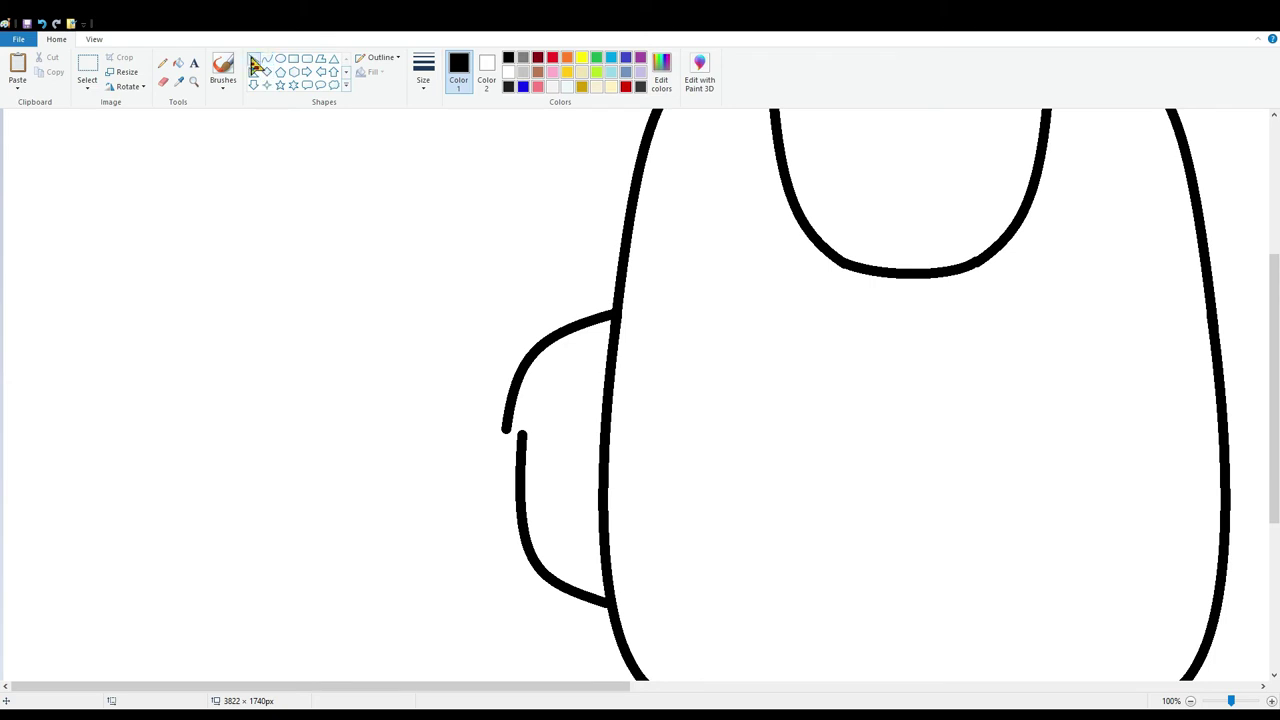
{"action": "left_click_drag", "start_coordinate": [504, 430], "coordinate": [607, 437]}
{"action": "left_click", "coordinate": [748, 457]}
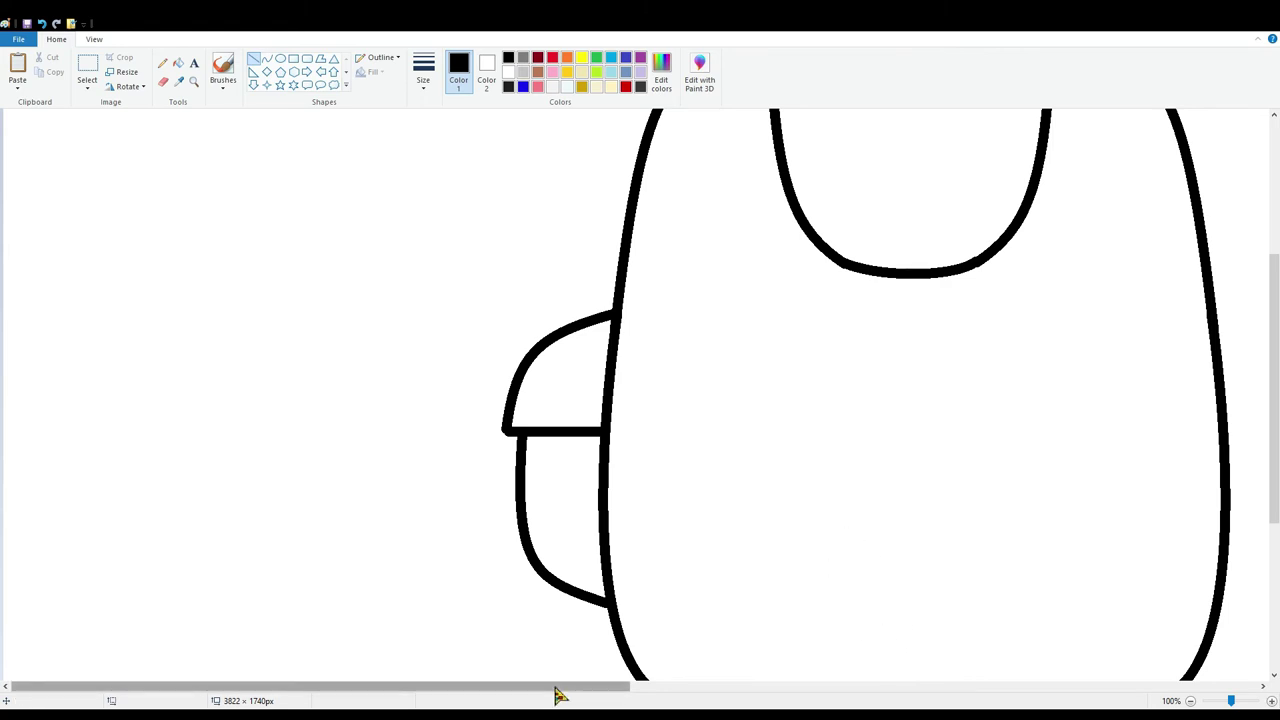
Step: Draw a rounded rectangle about 533 × 339 px as the front pocket and centre it in the lower body
{"action": "left_click_drag", "start_coordinate": [557, 691], "coordinate": [634, 691]}
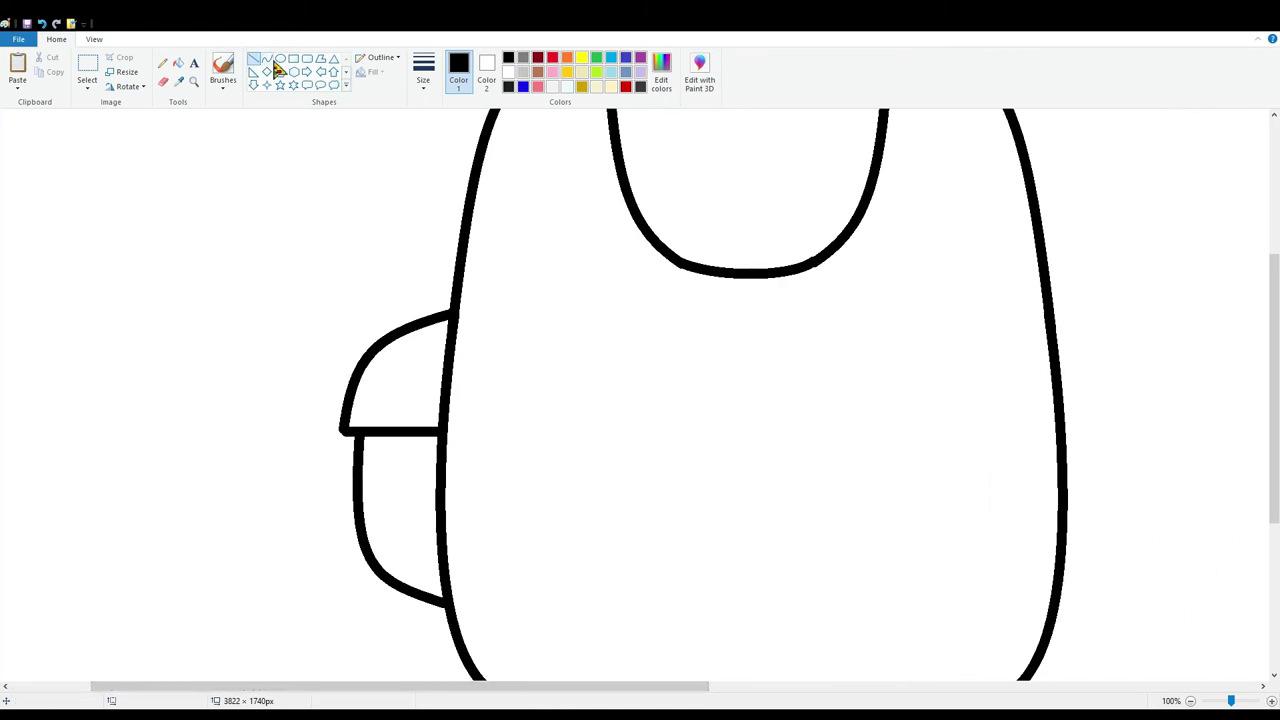
{"action": "left_click", "coordinate": [306, 71]}
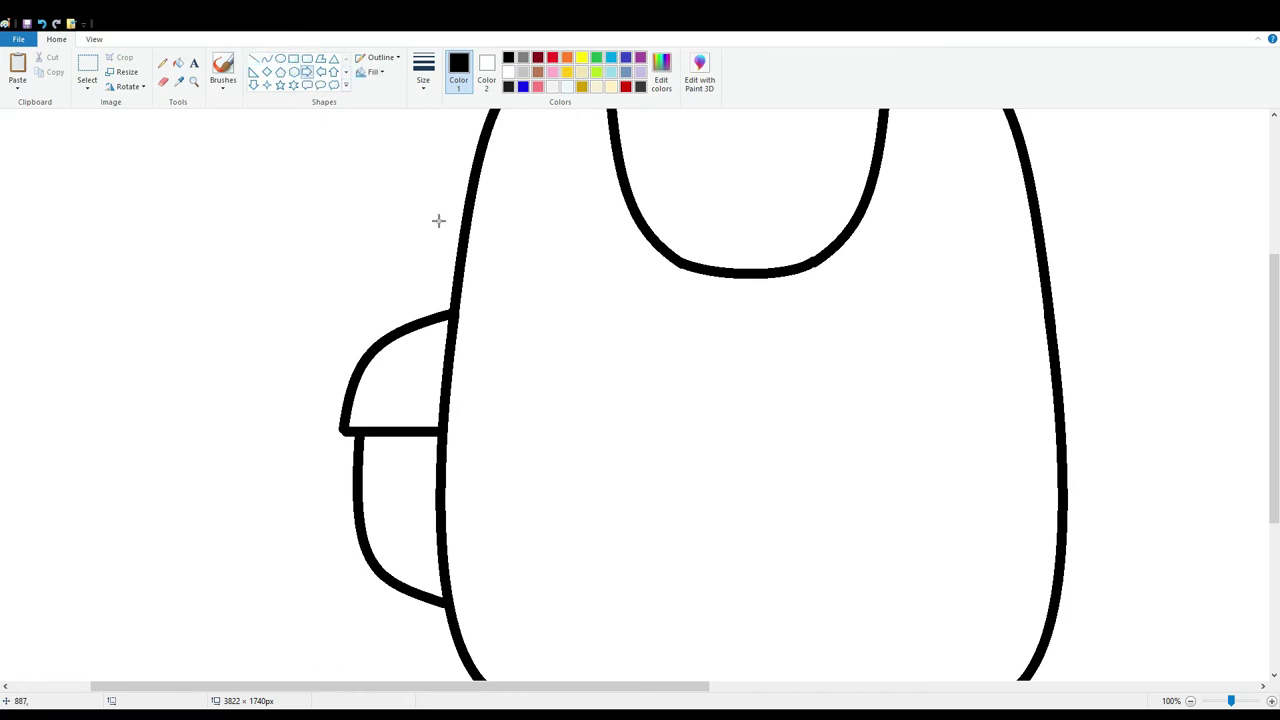
{"action": "left_click", "coordinate": [310, 60]}
{"action": "left_click_drag", "start_coordinate": [533, 392], "coordinate": [894, 614]}
{"action": "left_click_drag", "start_coordinate": [774, 566], "coordinate": [789, 537]}
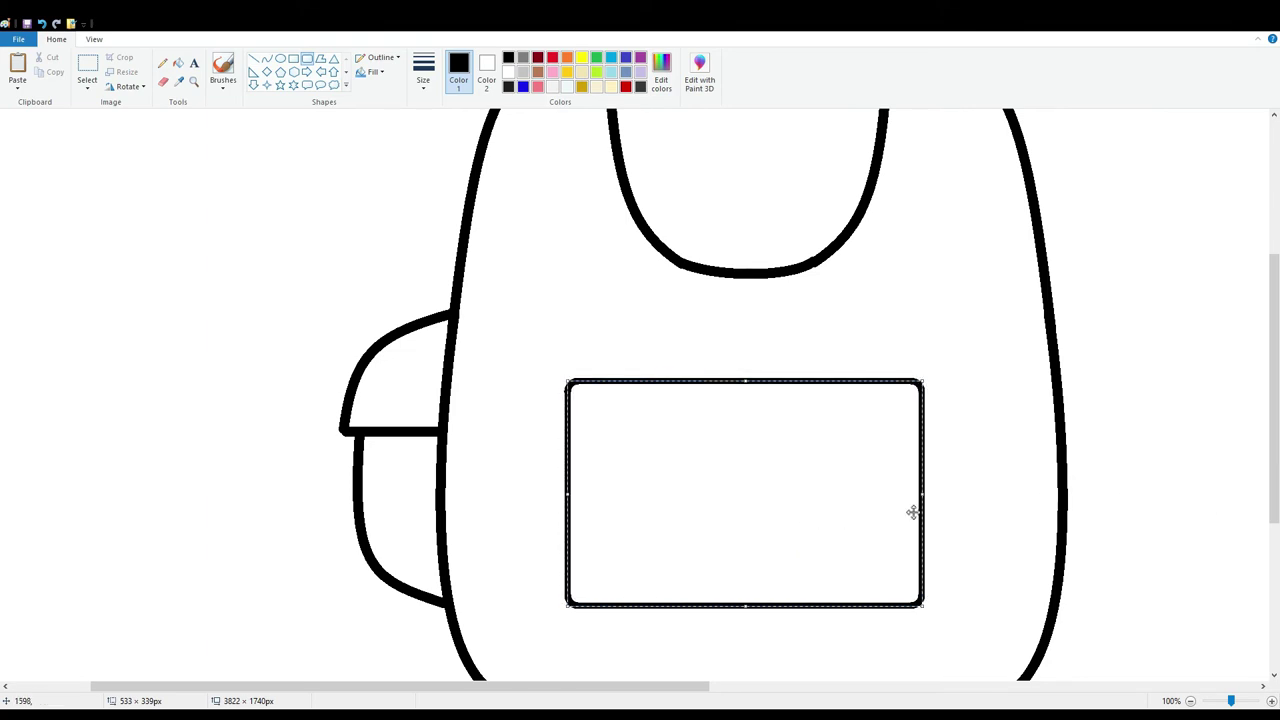
{"action": "left_click_drag", "start_coordinate": [731, 559], "coordinate": [741, 571]}
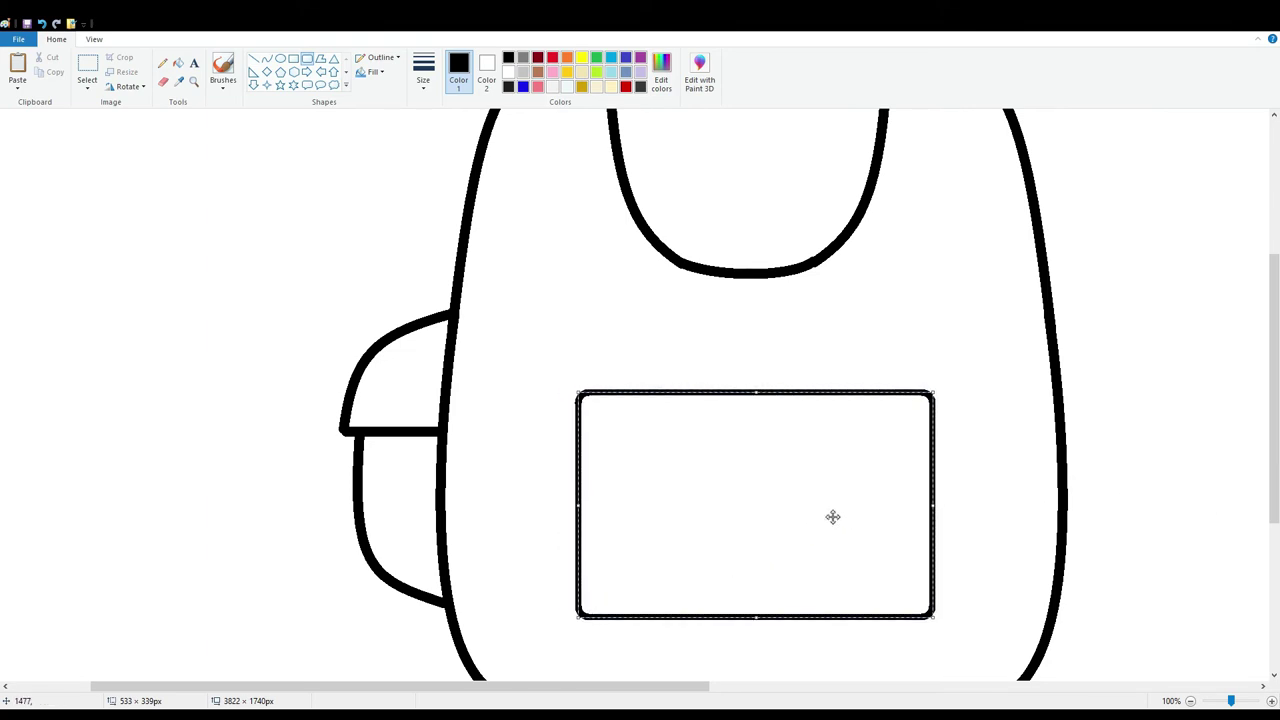
{"action": "left_click", "coordinate": [1010, 432]}
Step: Cut out the front pocket's lower right corner and redraw it with a rounder curve about 34 × 59 px
{"action": "left_click", "coordinate": [87, 66]}
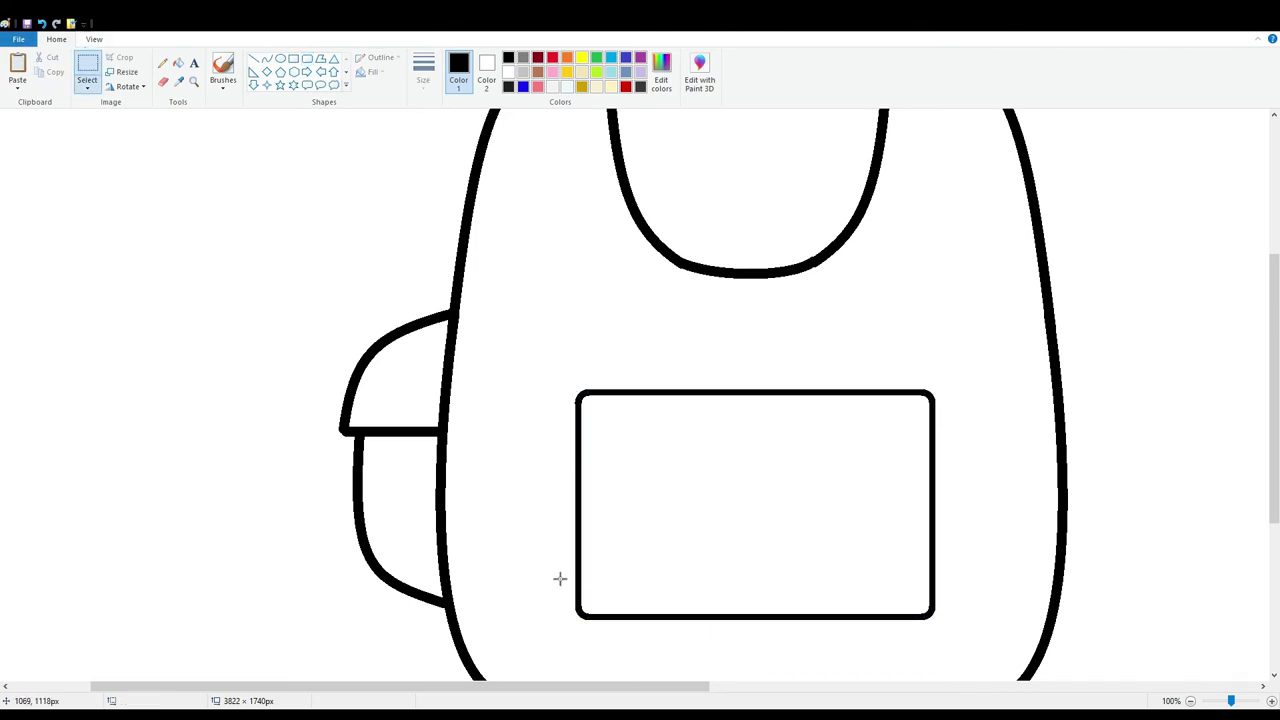
{"action": "left_click_drag", "start_coordinate": [571, 572], "coordinate": [729, 549]}
{"action": "left_click", "coordinate": [942, 598]}
{"action": "left_click", "coordinate": [47, 58]}
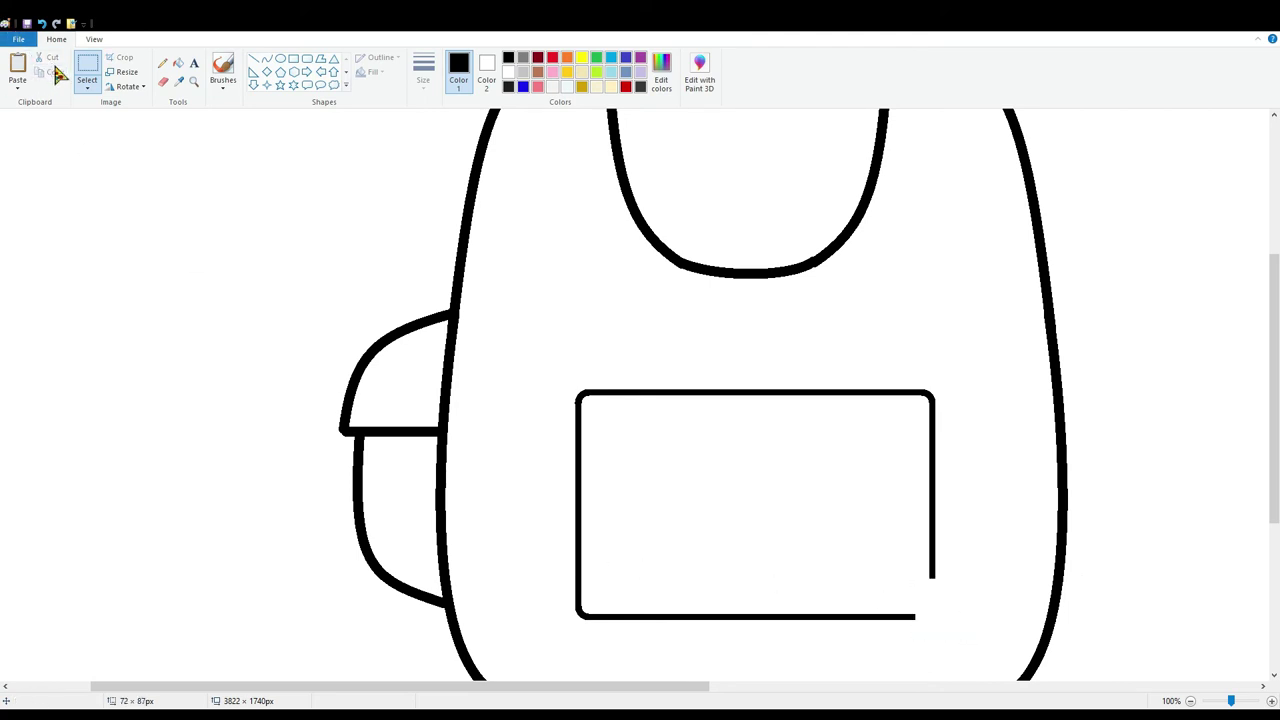
{"action": "left_click", "coordinate": [266, 59]}
{"action": "mouse_move", "coordinate": [934, 579]}
{"action": "left_mouse_down"}
{"action": "mouse_move", "coordinate": [914, 617]}
{"action": "mouse_move", "coordinate": [937, 600]}
{"action": "mouse_move", "coordinate": [934, 623]}
{"action": "mouse_move", "coordinate": [918, 605]}
{"action": "mouse_move", "coordinate": [923, 625]}
{"action": "left_mouse_up"}
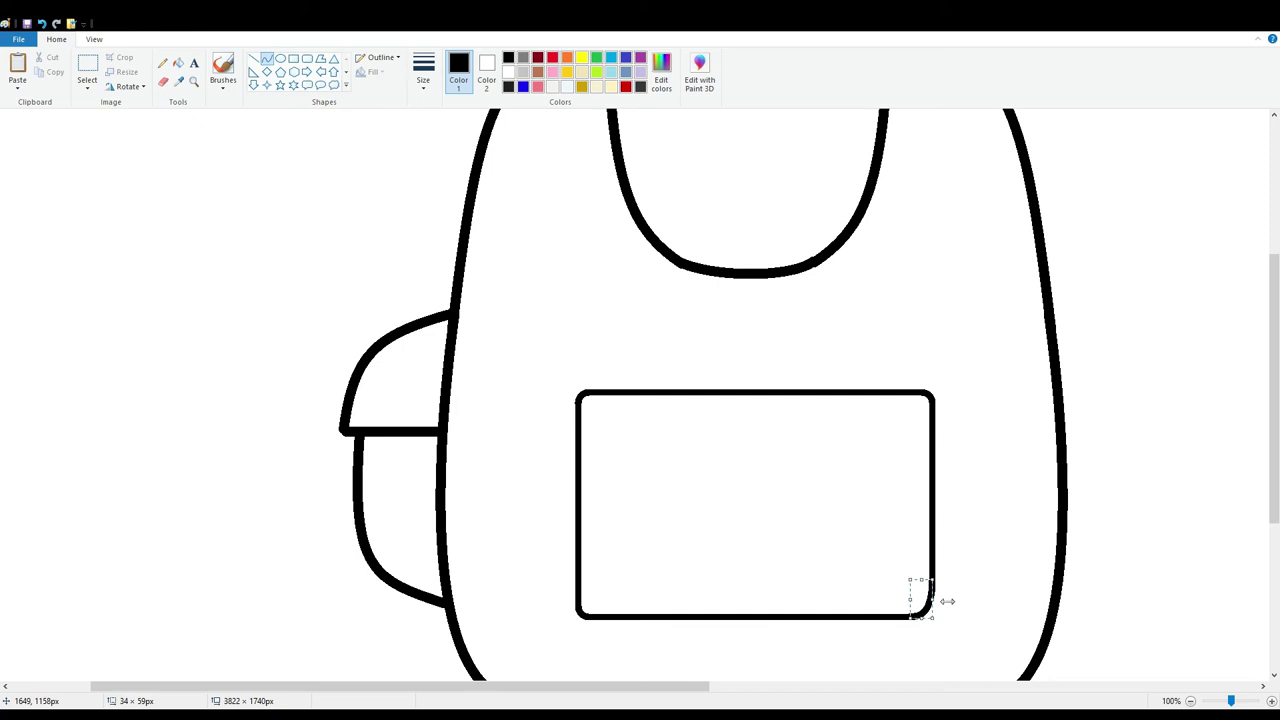
{"action": "left_click", "coordinate": [1069, 536]}
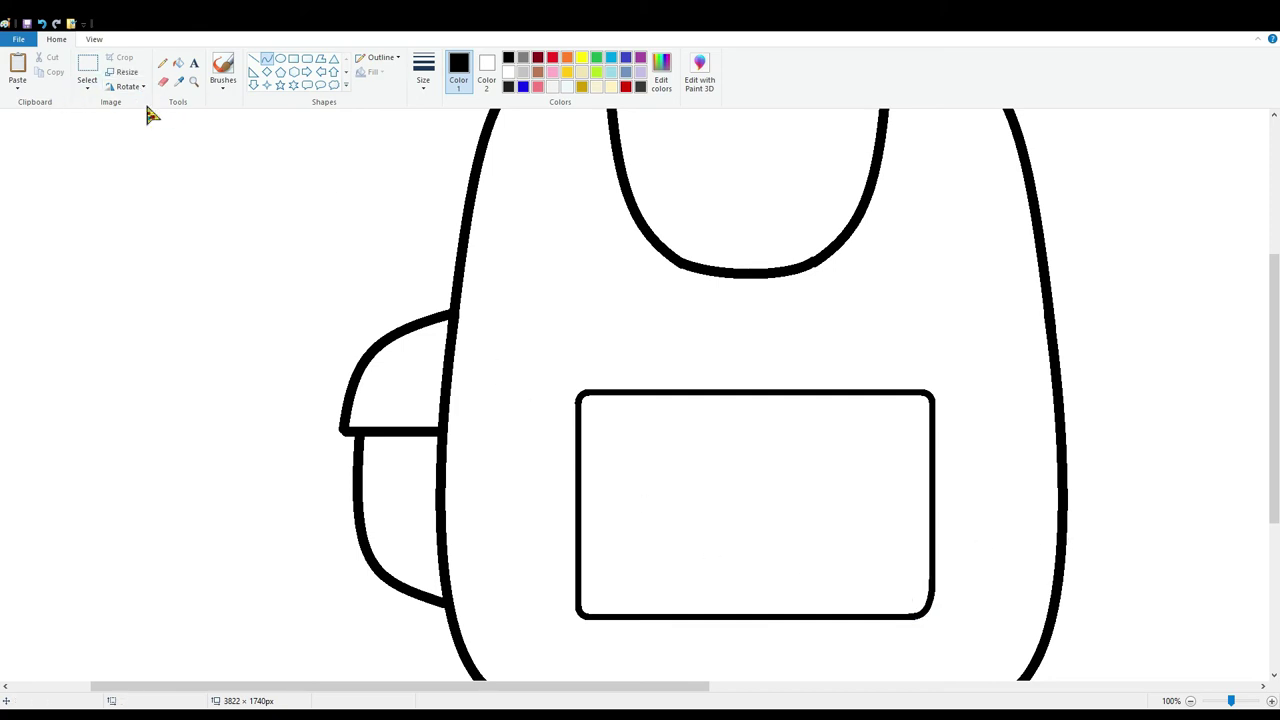
Step: Replace the front pocket's lower left corner with a horizontally flipped copy of its redrawn lower right corner
{"action": "left_click", "coordinate": [87, 66]}
{"action": "left_click_drag", "start_coordinate": [567, 585], "coordinate": [597, 625]}
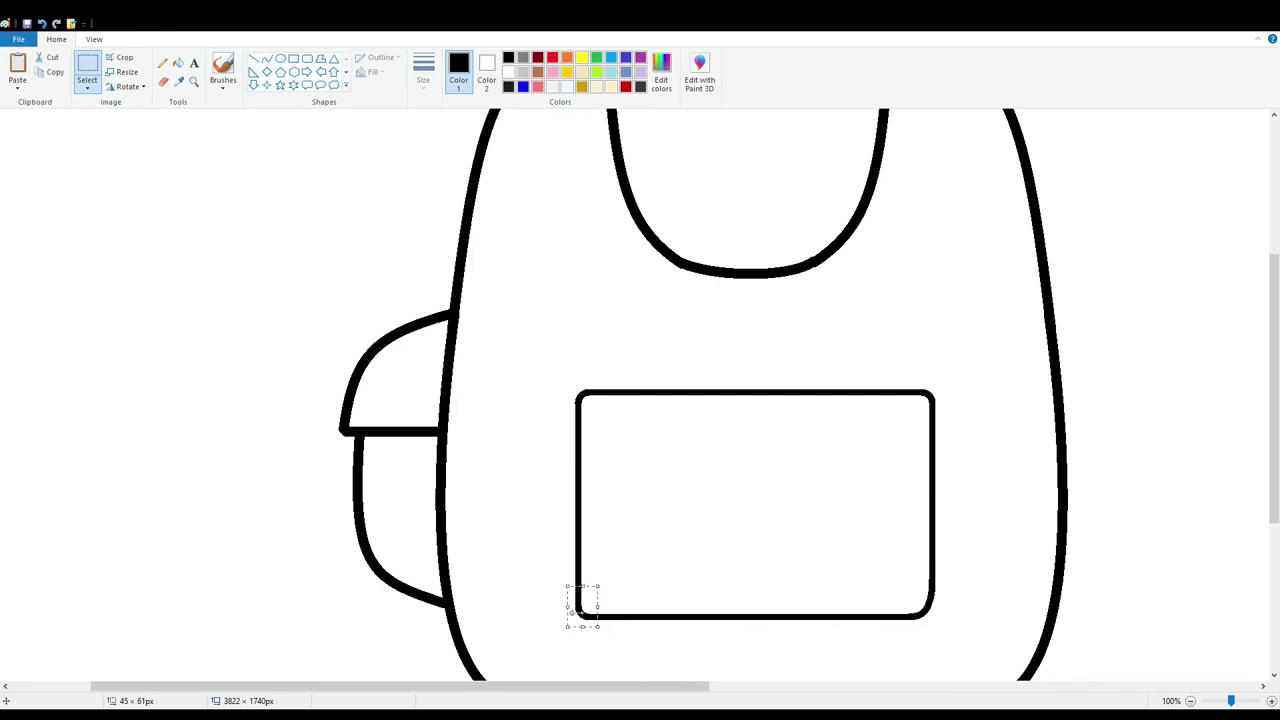
{"action": "left_click", "coordinate": [47, 57]}
{"action": "left_click_drag", "start_coordinate": [898, 551], "coordinate": [965, 643]}
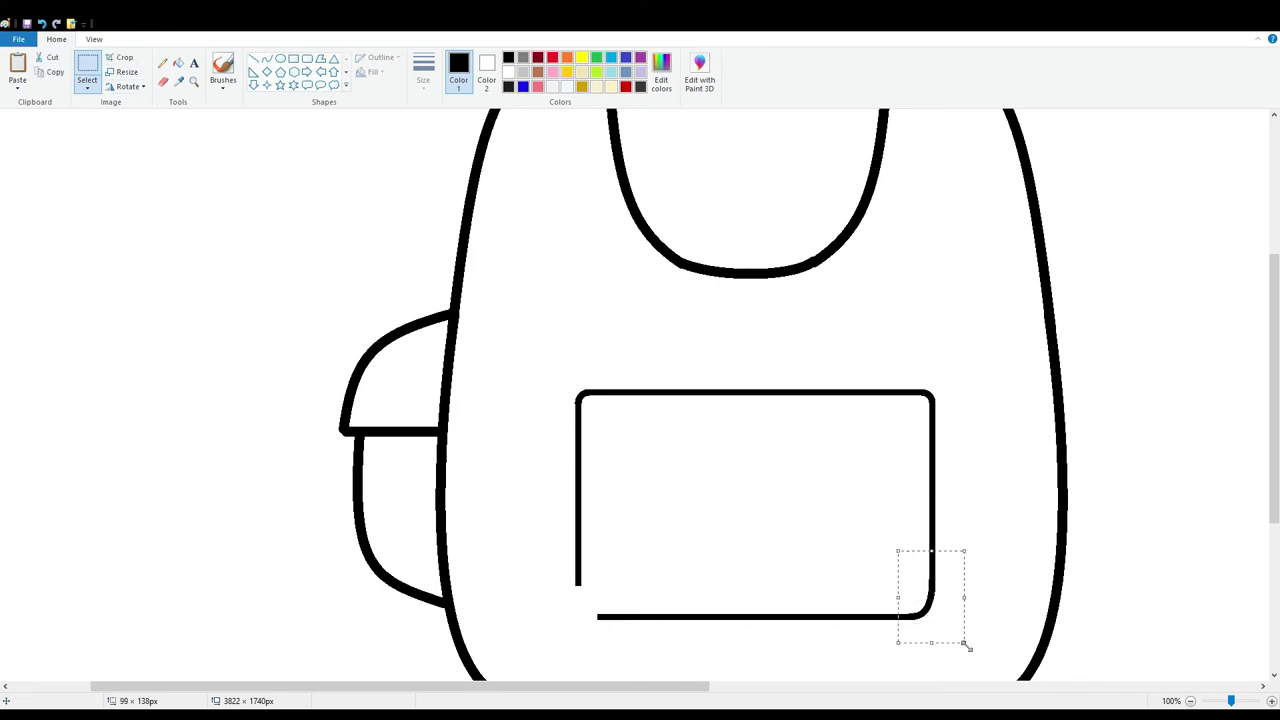
{"action": "left_click", "coordinate": [55, 73]}
{"action": "left_click", "coordinate": [17, 70]}
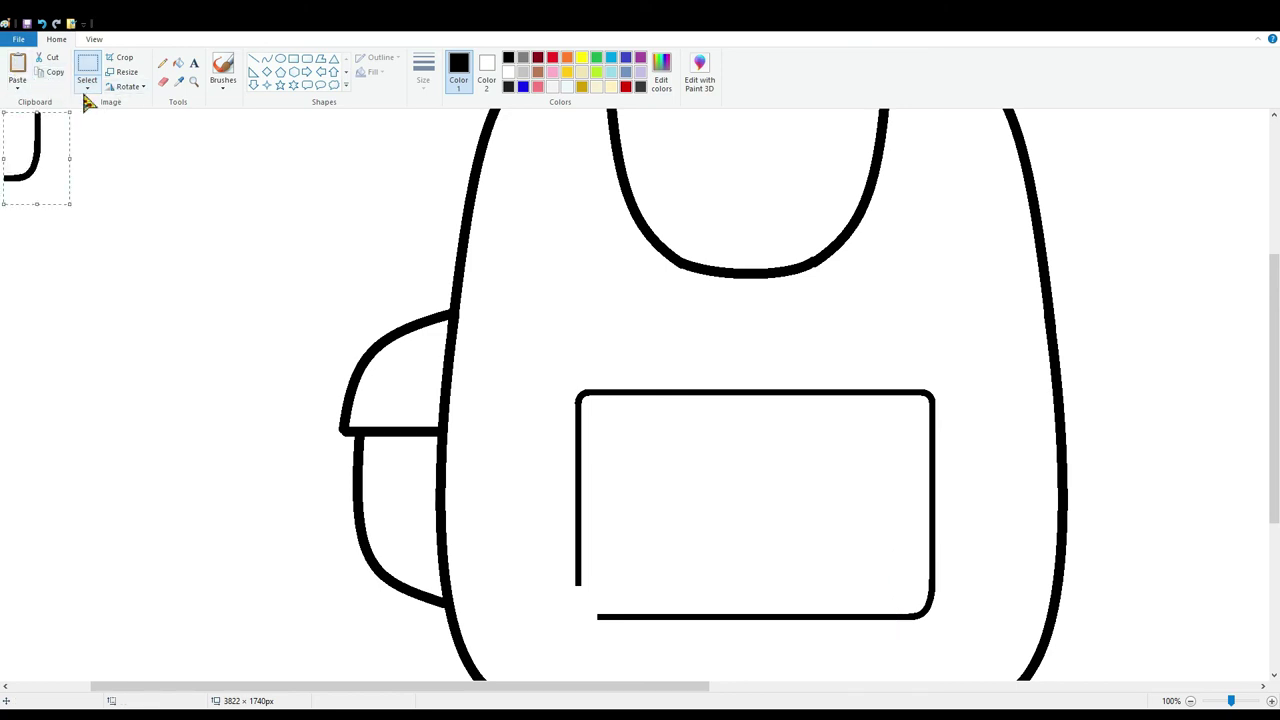
{"action": "left_click", "coordinate": [160, 181]}
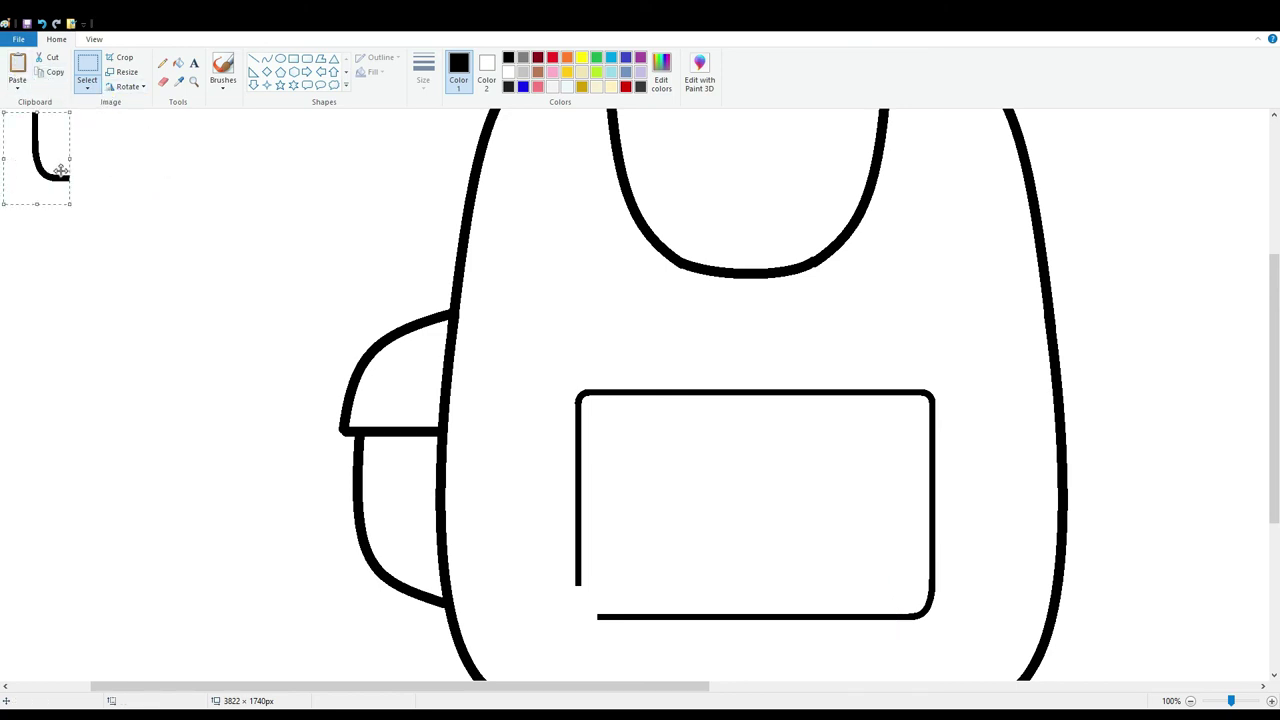
{"action": "left_click_drag", "start_coordinate": [38, 150], "coordinate": [601, 608]}
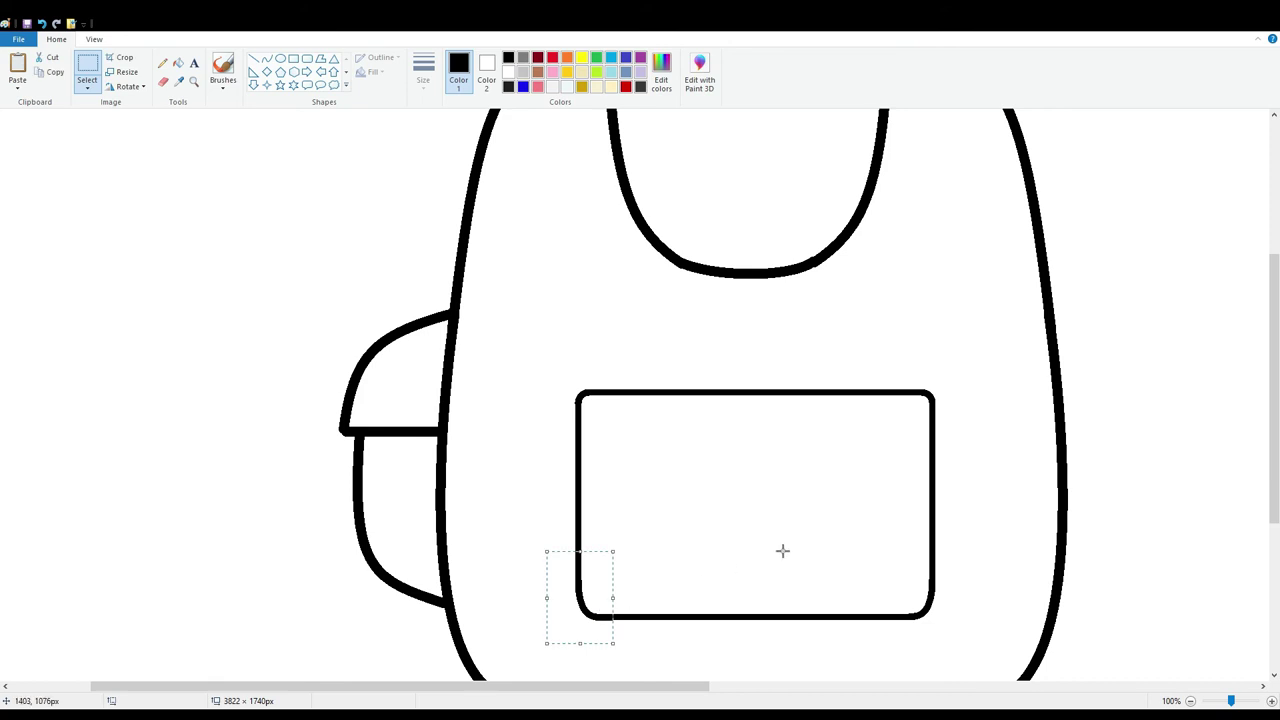
{"action": "key", "text": "Up"}
Step: Move the backpack drawing toward the canvas's left edge and cut away its right half
{"action": "scroll", "coordinate": [590, 354], "scroll_direction": "up", "scroll_amount": 3}
{"action": "scroll", "coordinate": [726, 455], "scroll_direction": "down", "scroll_amount": 3}
{"action": "left_click", "coordinate": [1190, 700]}
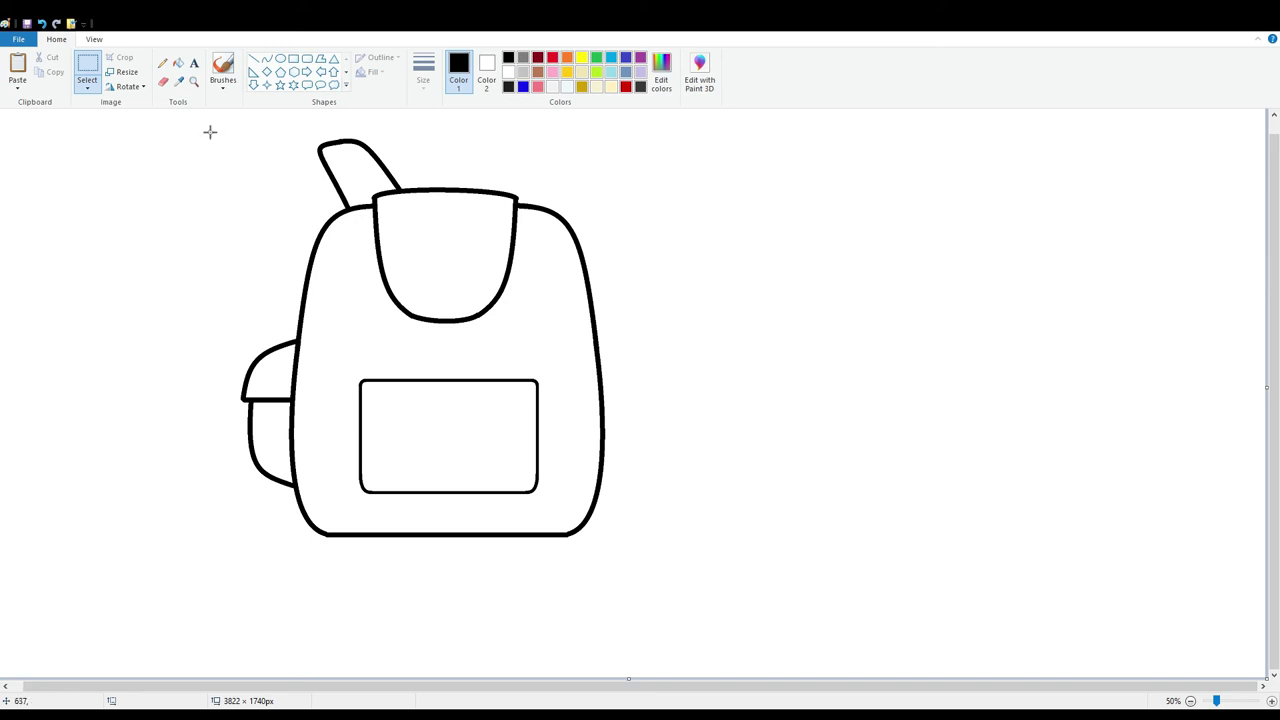
{"action": "left_click_drag", "start_coordinate": [209, 135], "coordinate": [454, 582]}
{"action": "left_click_drag", "start_coordinate": [414, 531], "coordinate": [282, 538]}
{"action": "left_click_drag", "start_coordinate": [421, 159], "coordinate": [745, 677]}
{"action": "left_click", "coordinate": [44, 63]}
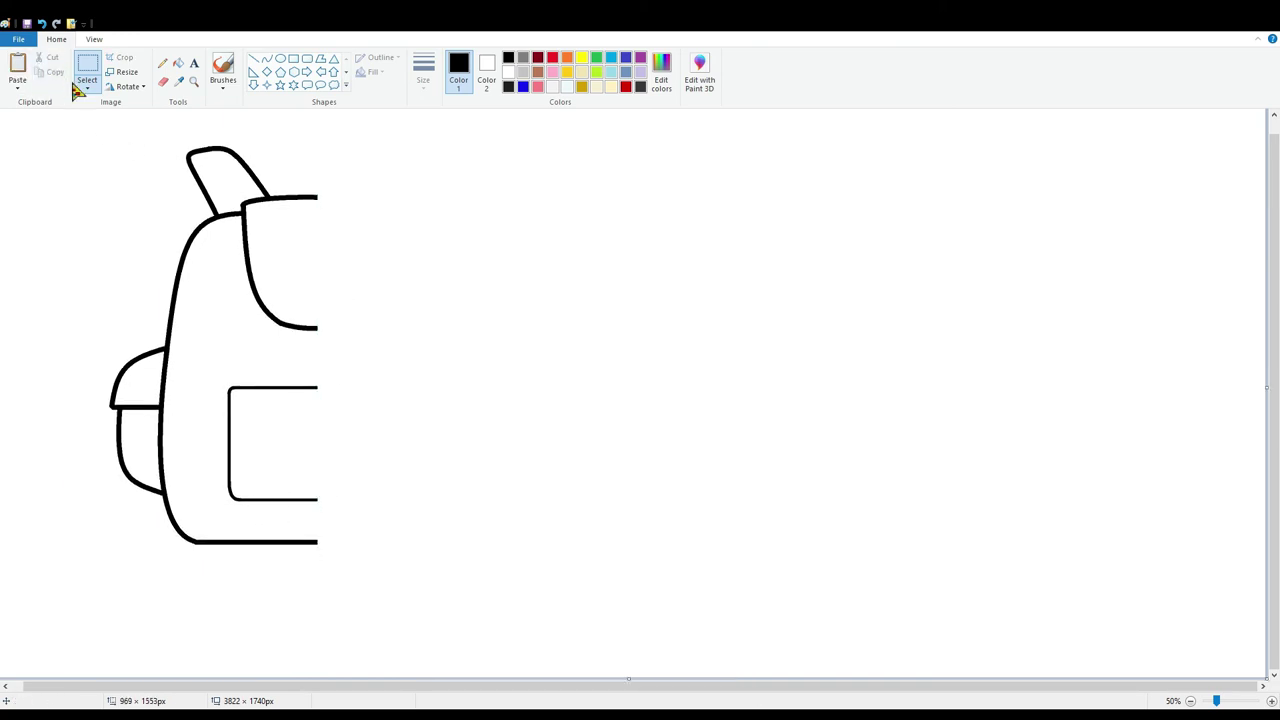
Step: Copy the remaining left half of the backpack, flip the pasted copy horizontally and place it against the cut edge
{"action": "left_click_drag", "start_coordinate": [54, 126], "coordinate": [529, 677]}
{"action": "left_click", "coordinate": [50, 72]}
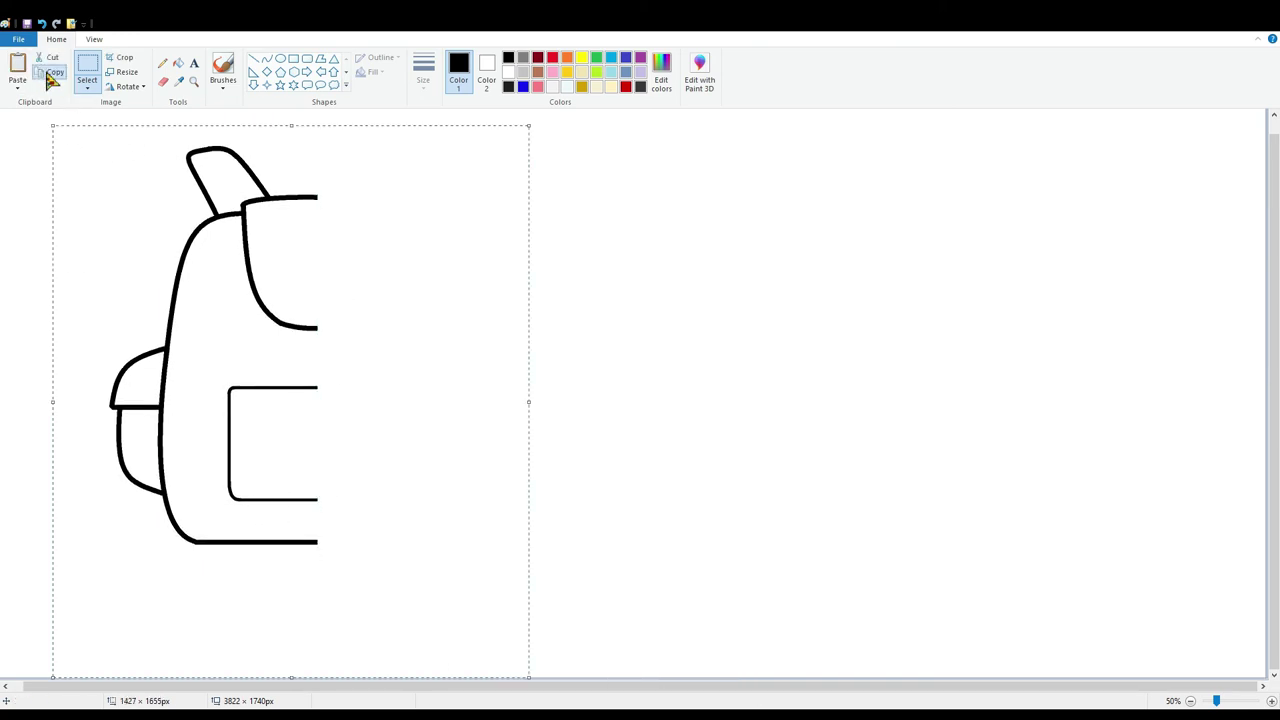
{"action": "left_click", "coordinate": [18, 63]}
{"action": "left_click", "coordinate": [122, 88]}
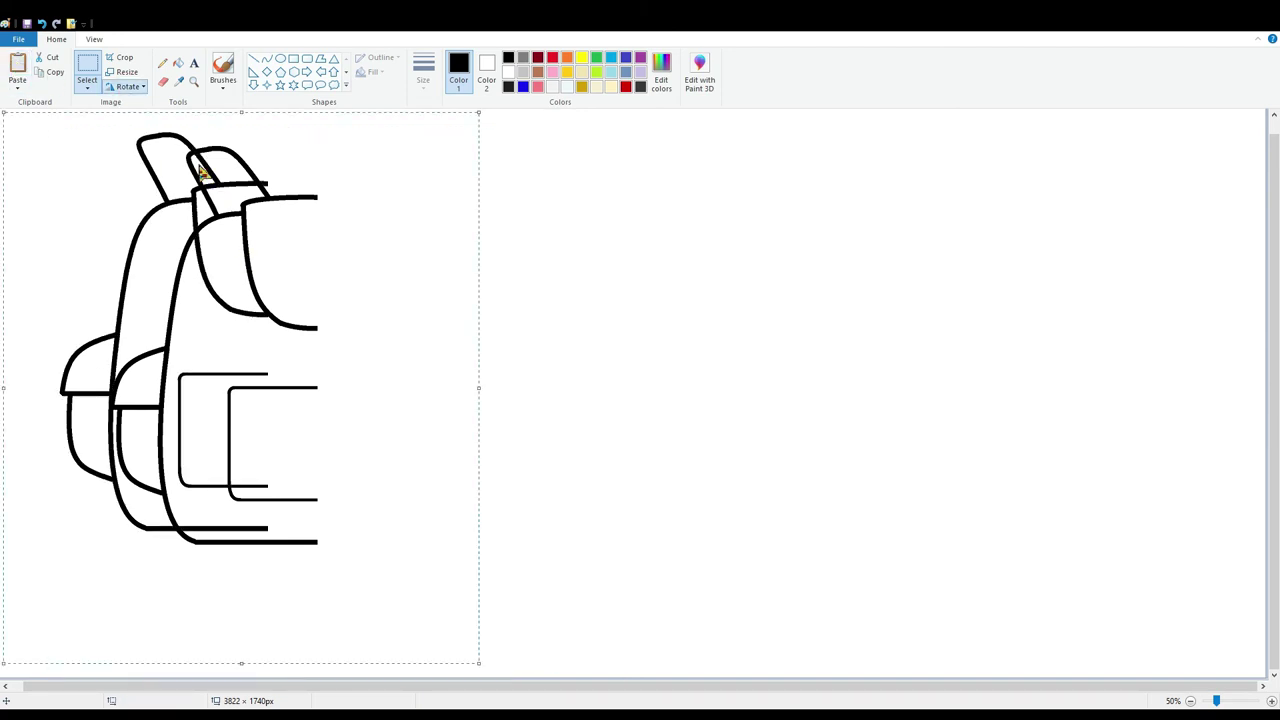
{"action": "left_click", "coordinate": [200, 174]}
{"action": "left_click_drag", "start_coordinate": [423, 320], "coordinate": [654, 350]}
{"action": "left_click_drag", "start_coordinate": [466, 326], "coordinate": [346, 306]}
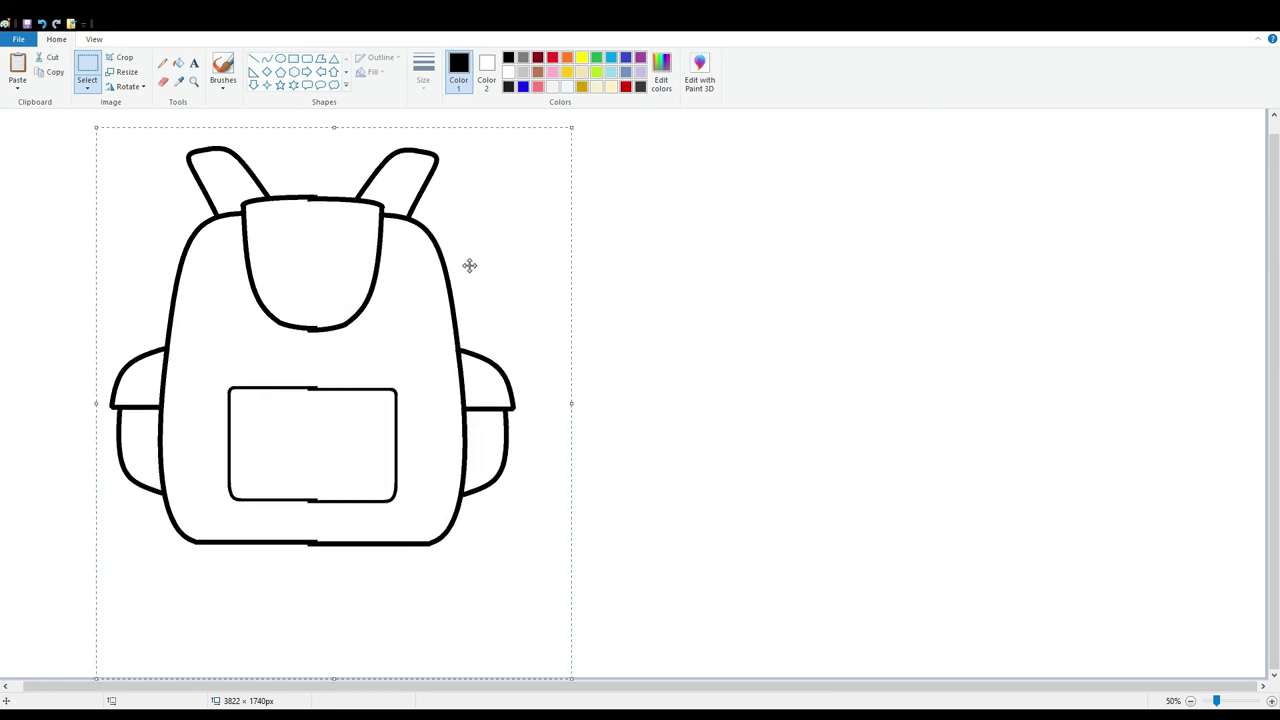
Step: Nudge the mirrored half vertically until its lines meet those of the left half, and deselect it
{"action": "key", "text": "Up"}
{"action": "key", "text": "Up"}
{"action": "key", "text": "Up"}
{"action": "key", "text": "Up"}
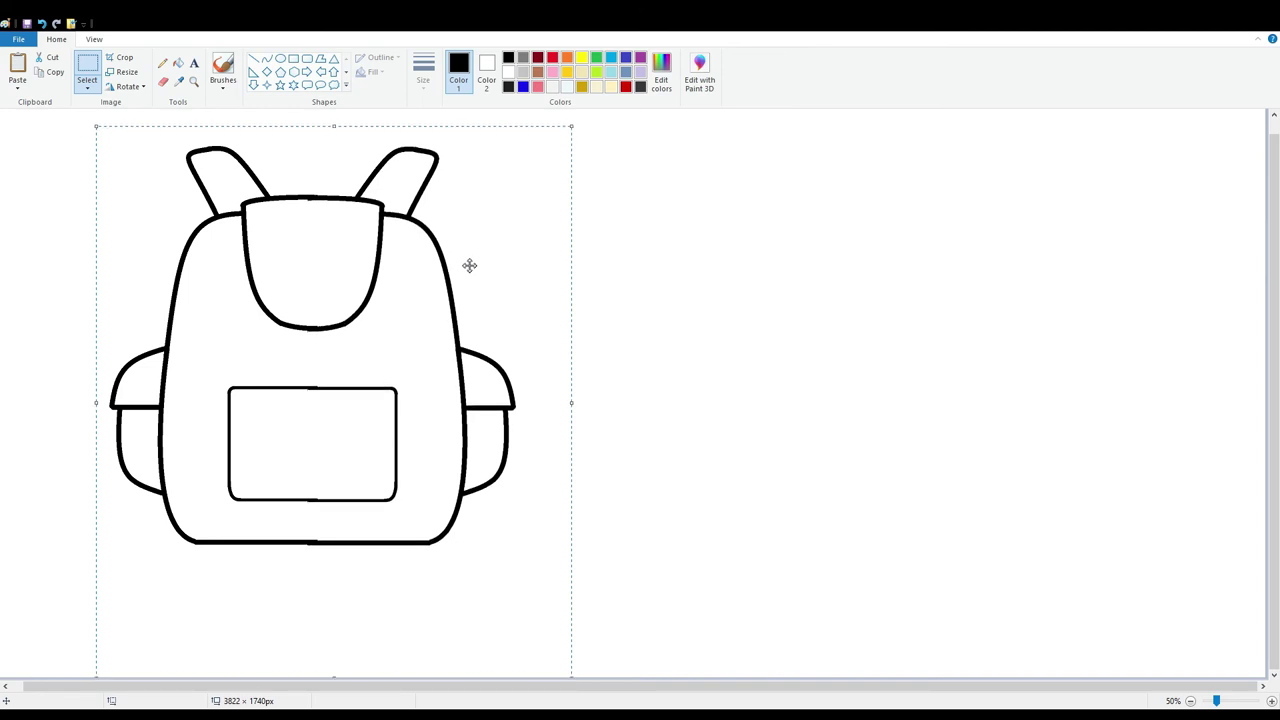
{"action": "key", "text": "Down"}
{"action": "key", "text": "Down"}
{"action": "key", "text": "Down"}
{"action": "key", "text": "Down"}
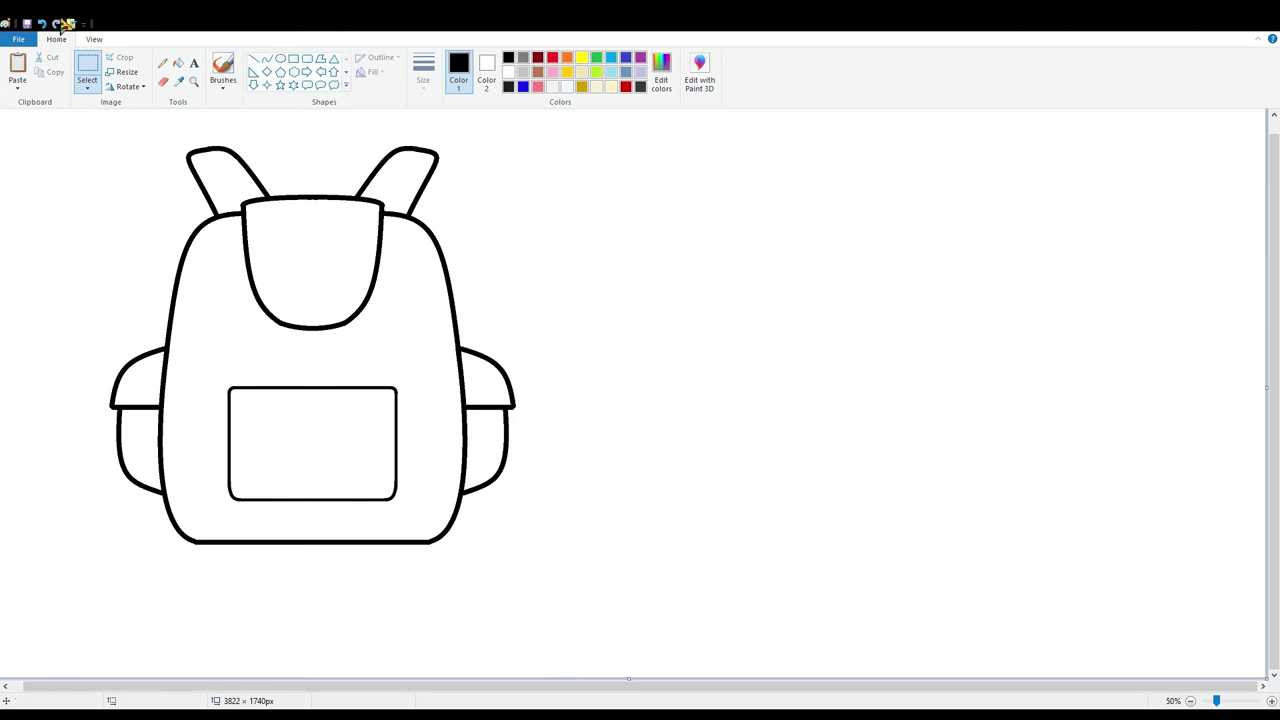
Step: Draw an upright white-filled ellipse as a clasp over the centre of the top flap's lower edge
{"action": "left_click", "coordinate": [281, 58]}
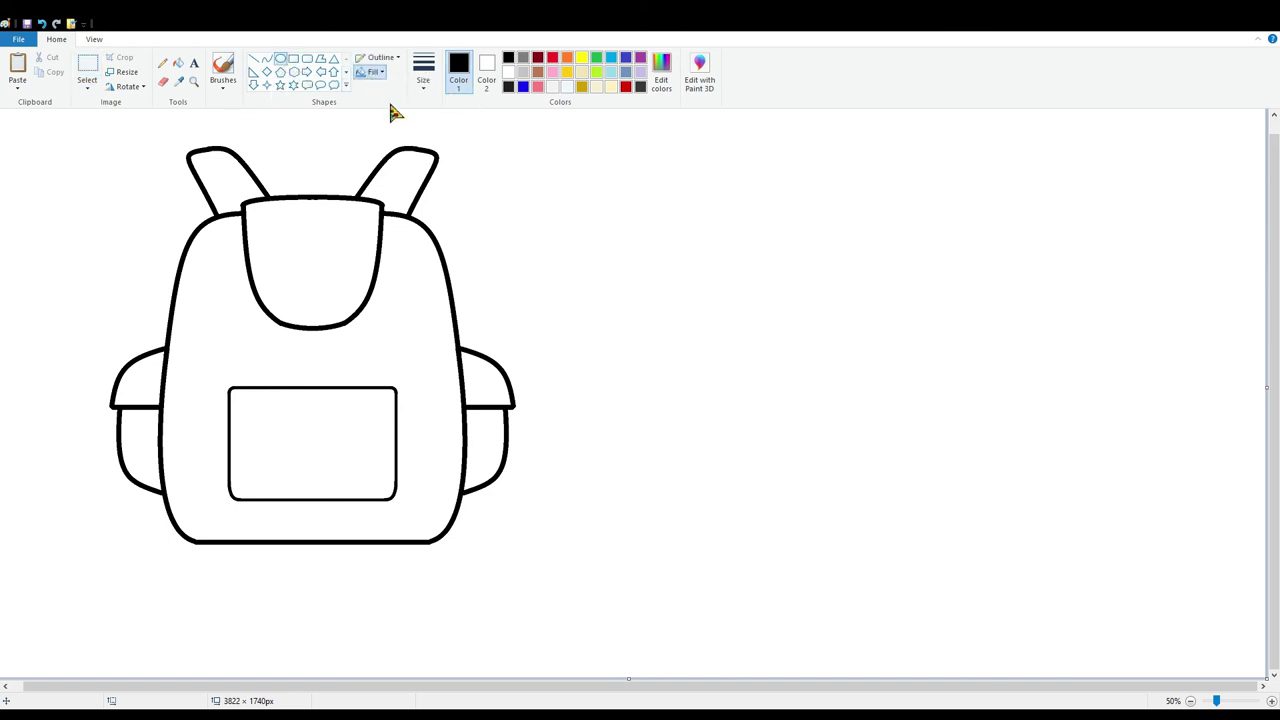
{"action": "left_click_drag", "start_coordinate": [295, 311], "coordinate": [318, 341]}
{"action": "left_click", "coordinate": [336, 332]}
Step: Draw a straight horizontal zipper line across the upper part of the front pocket
{"action": "left_click", "coordinate": [253, 58]}
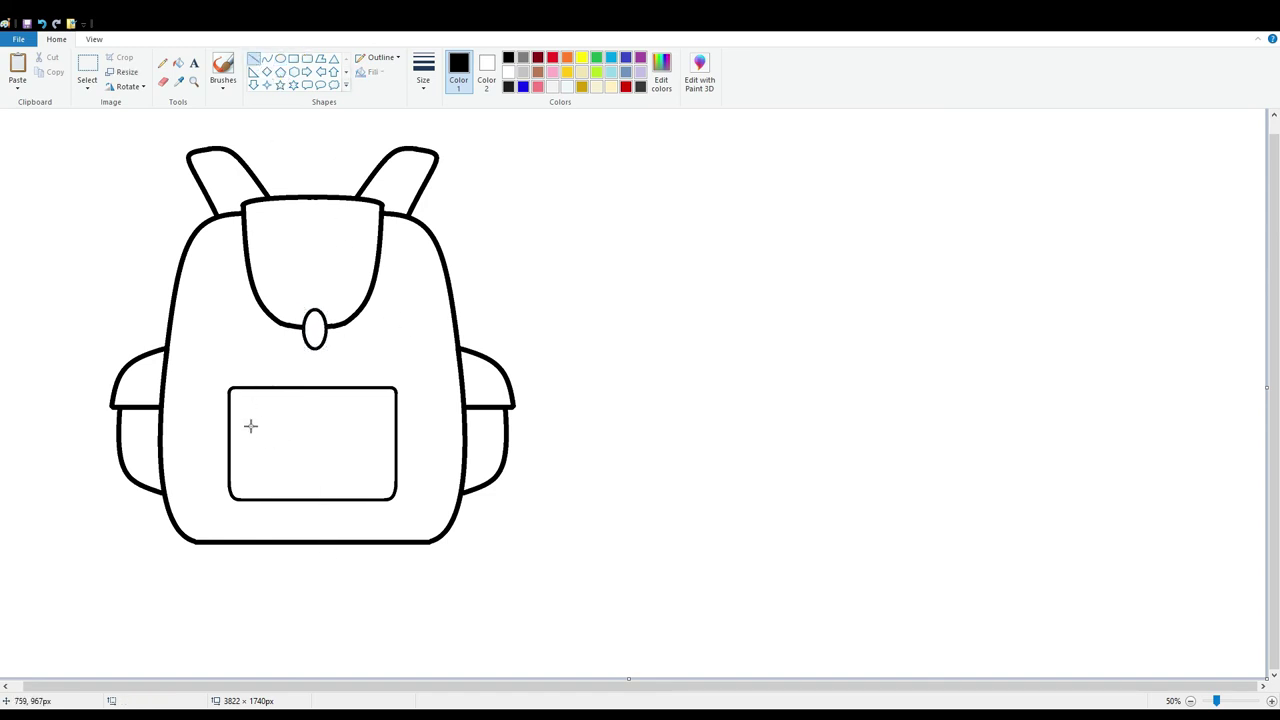
{"action": "left_click_drag", "start_coordinate": [252, 406], "coordinate": [389, 432]}
{"action": "left_click", "coordinate": [446, 404]}
Step: Draw a narrow ellipse about 10 × 32 px below the zipper line's right end and nudge it left to line up
{"action": "left_click", "coordinate": [1231, 701]}
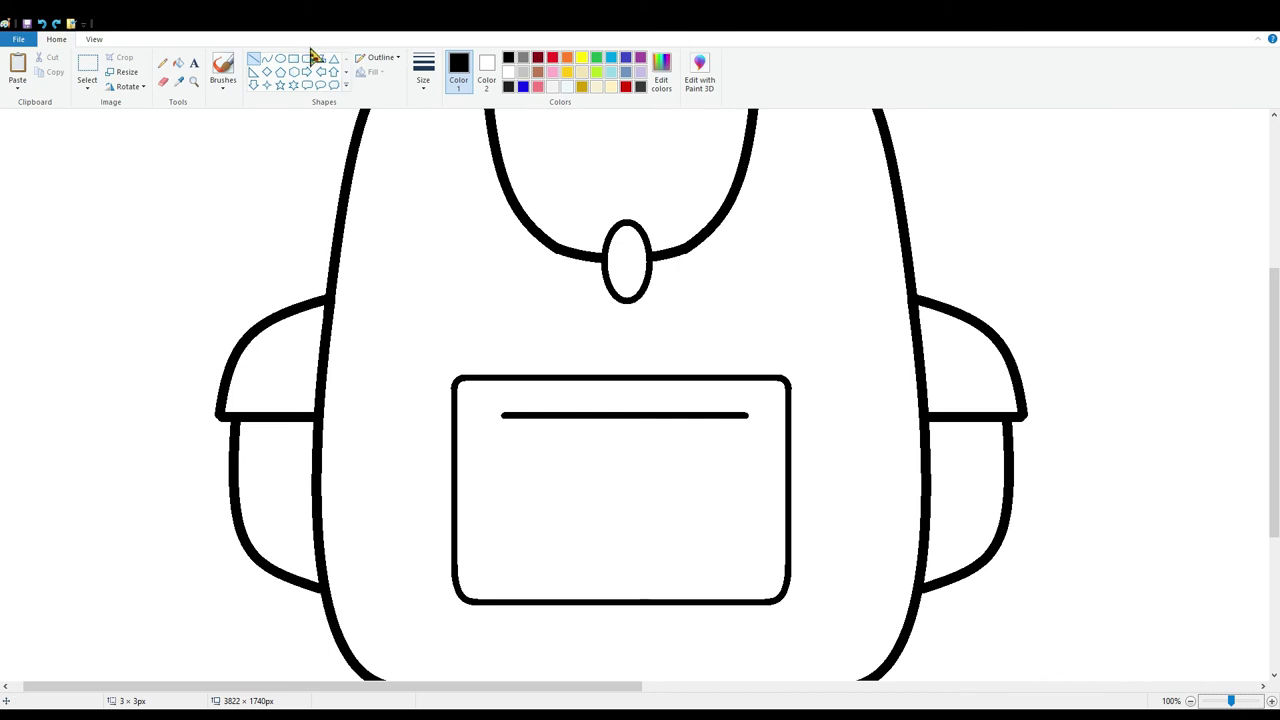
{"action": "left_click", "coordinate": [281, 60]}
{"action": "left_click_drag", "start_coordinate": [741, 413], "coordinate": [751, 445]}
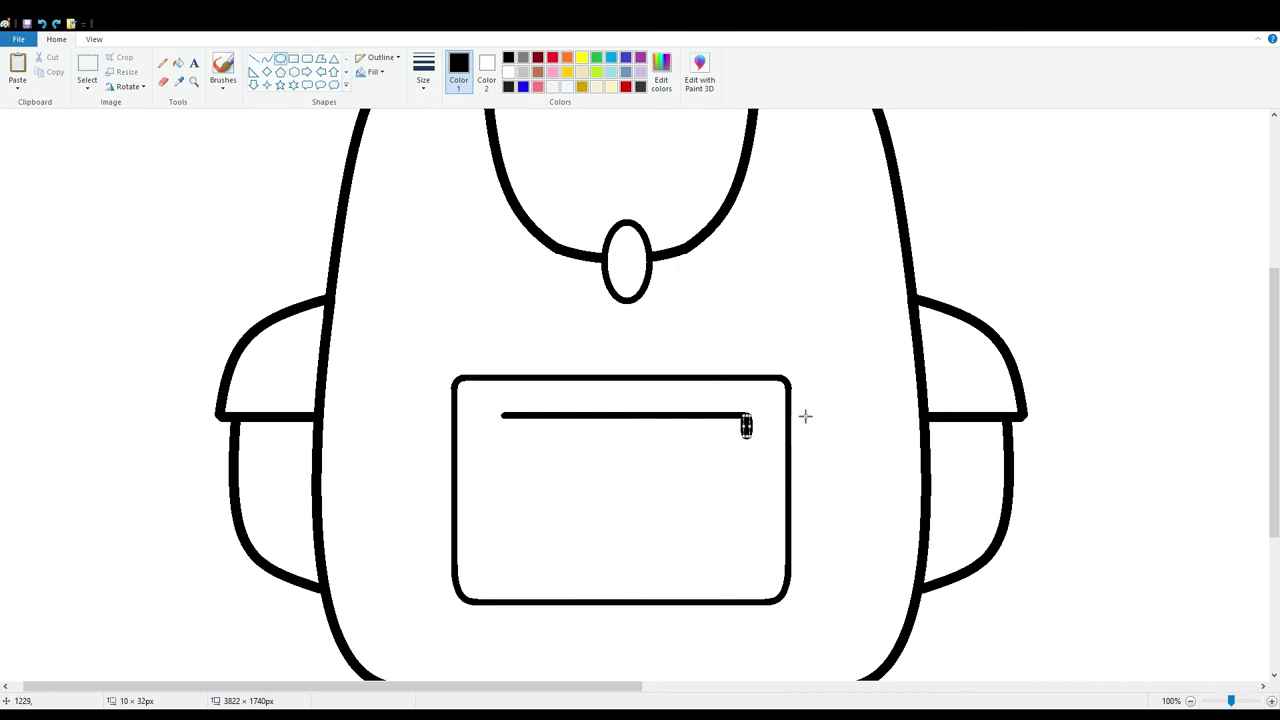
{"action": "key", "text": "Left"}
{"action": "key", "text": "Left"}
{"action": "key", "text": "Left"}
{"action": "key", "text": "Left"}
{"action": "key", "text": "Left"}
{"action": "left_click", "coordinate": [810, 394]}
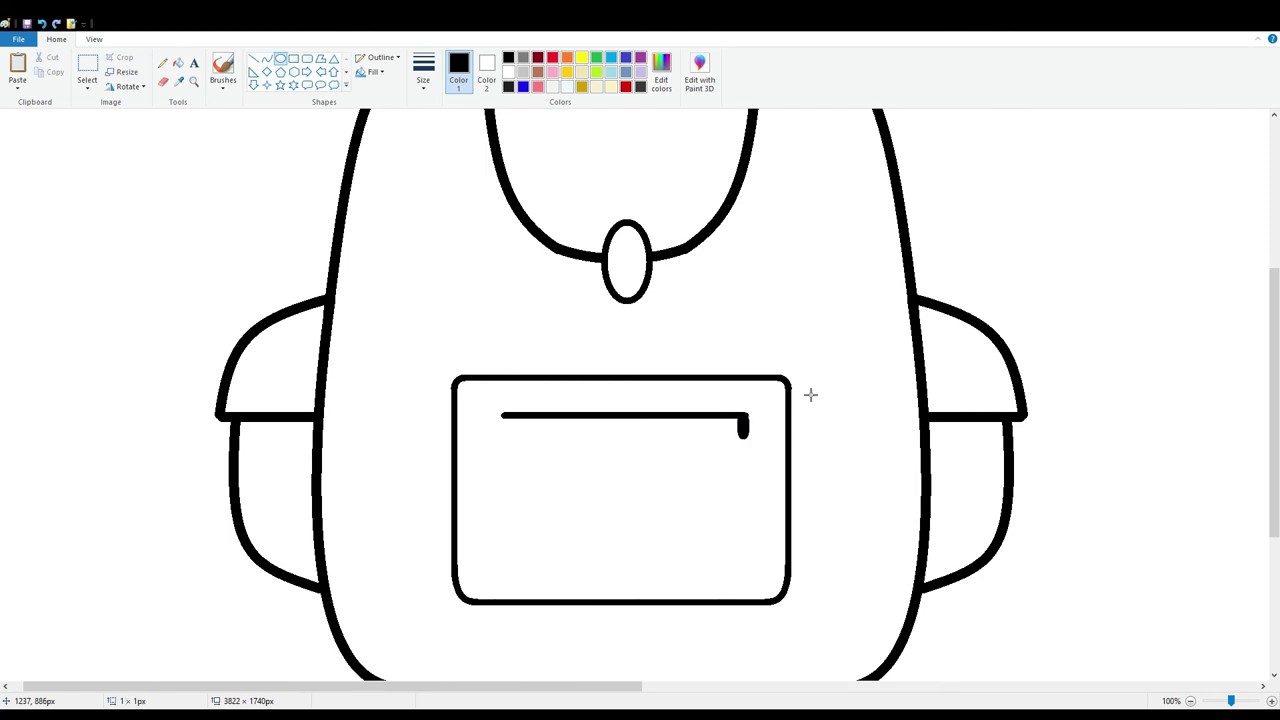
Step: Extend the zipper pull downward with another small ellipse and cover its upper part with a black-filled ellipse about 23 × 28 px
{"action": "left_click_drag", "start_coordinate": [746, 422], "coordinate": [750, 448]}
{"action": "left_click", "coordinate": [846, 463]}
{"action": "left_click_drag", "start_coordinate": [732, 415], "coordinate": [755, 442]}
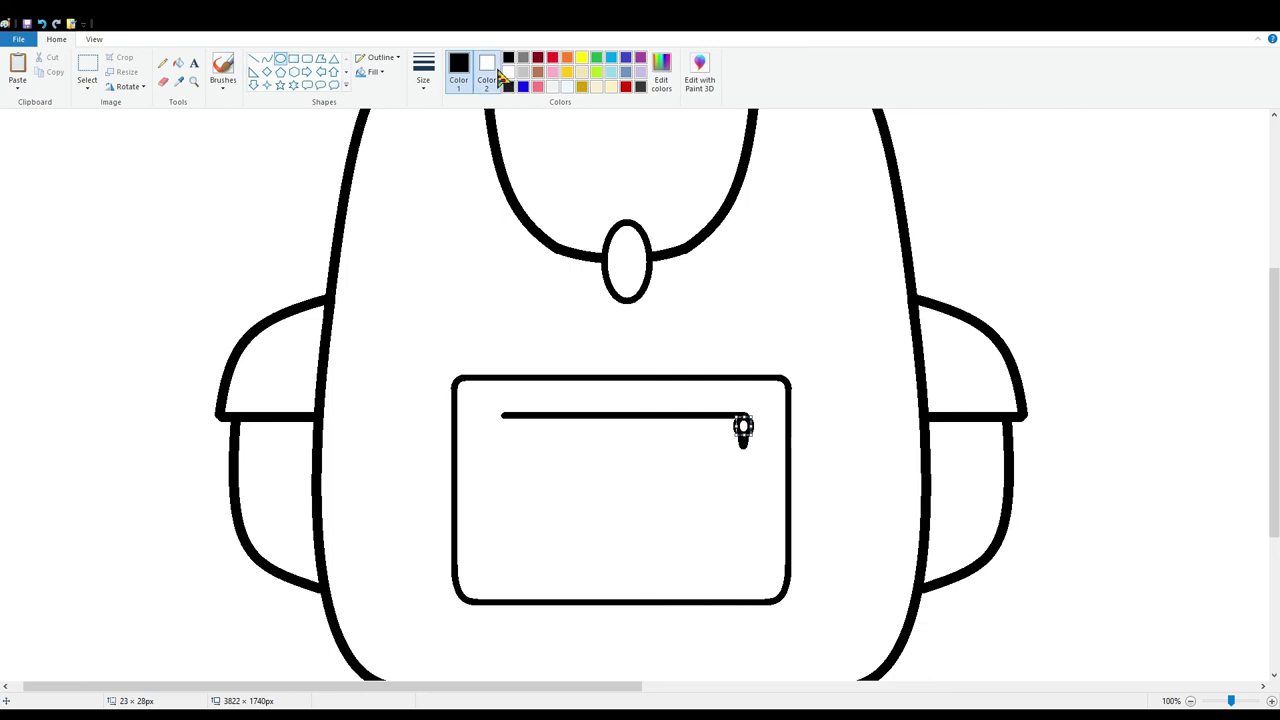
{"action": "left_click", "coordinate": [486, 70]}
{"action": "left_click", "coordinate": [508, 58]}
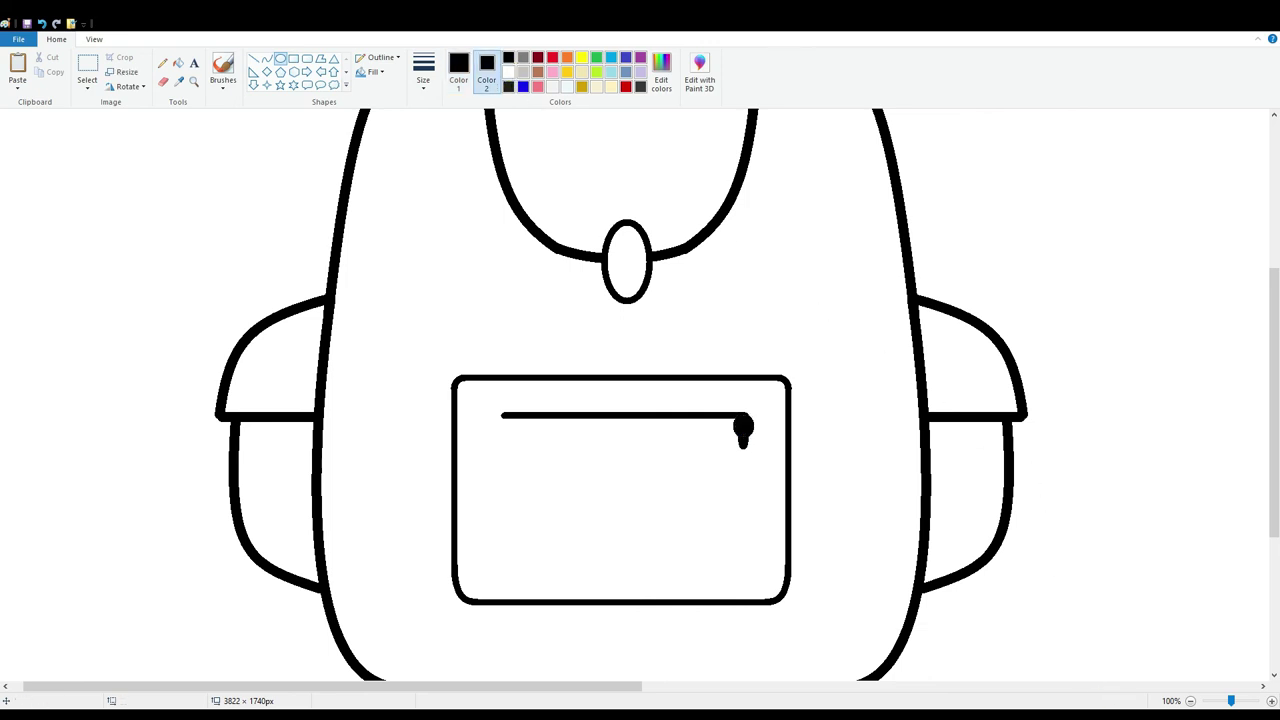
{"action": "left_click", "coordinate": [1190, 701]}
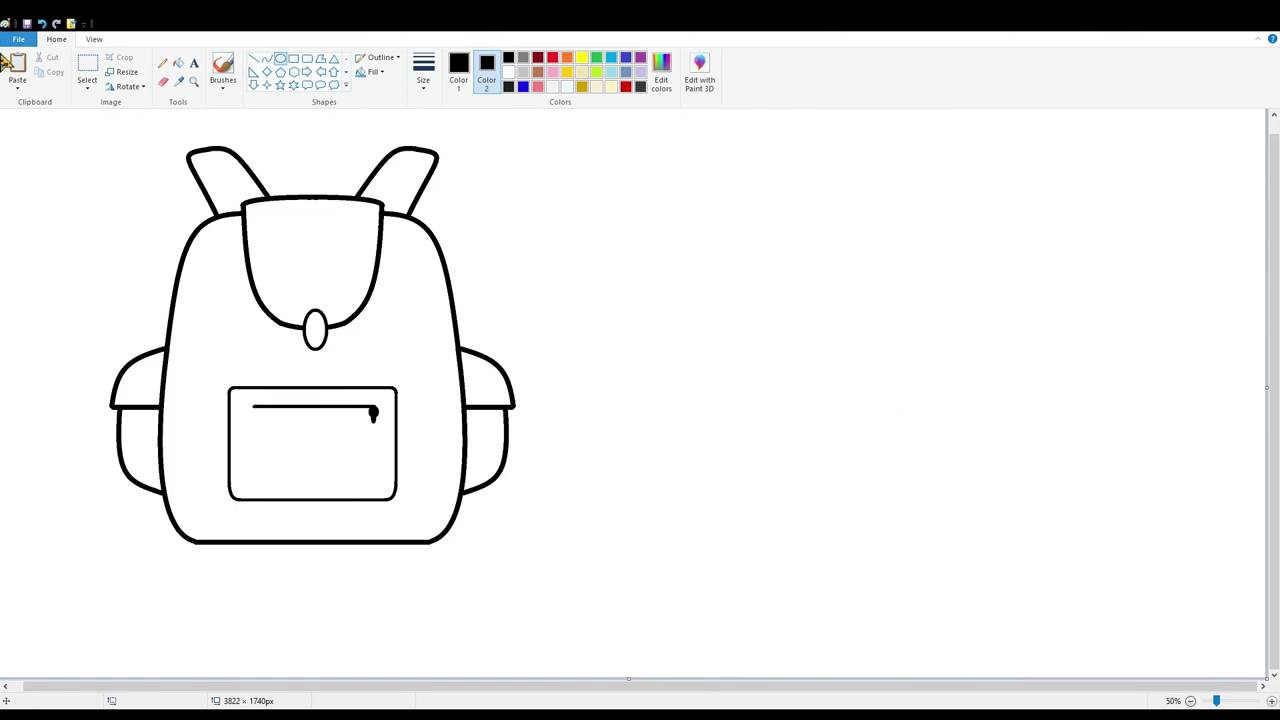
{"action": "left_click", "coordinate": [87, 66]}
{"action": "left_click_drag", "start_coordinate": [474, 500], "coordinate": [2, 110]}
{"action": "left_click_drag", "start_coordinate": [463, 350], "coordinate": [604, 365]}
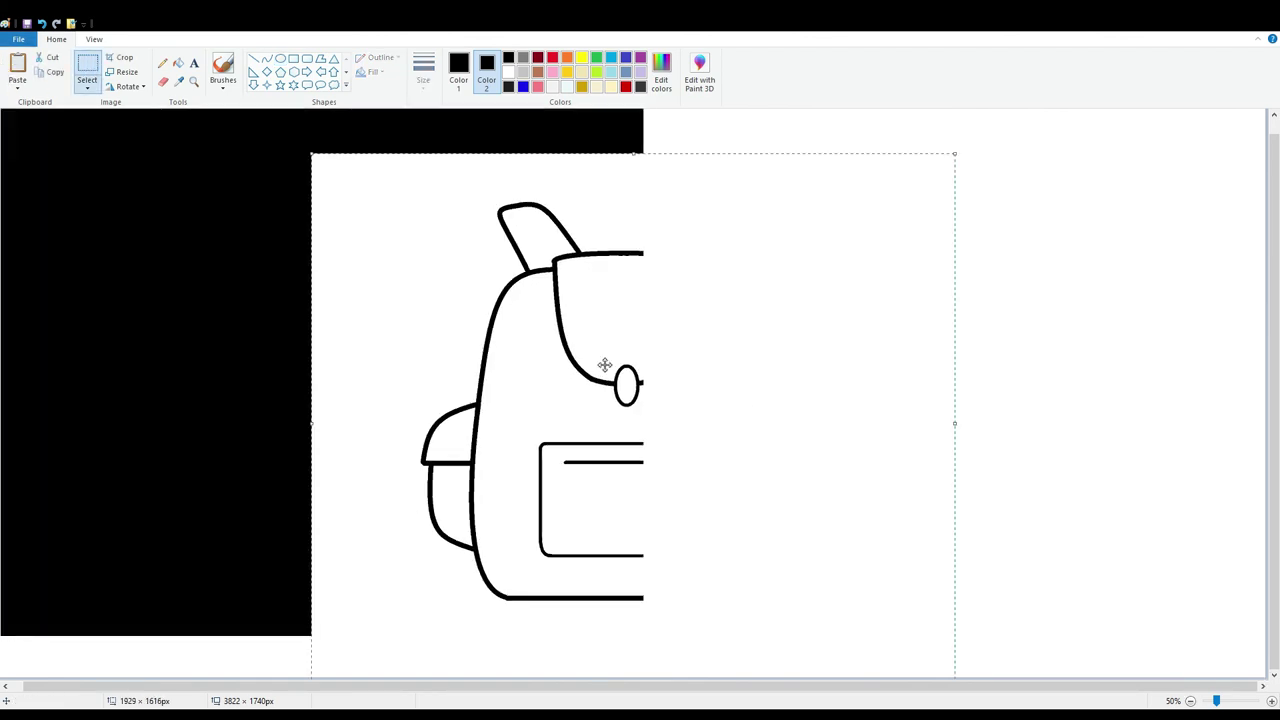
{"action": "left_click", "coordinate": [41, 22]}
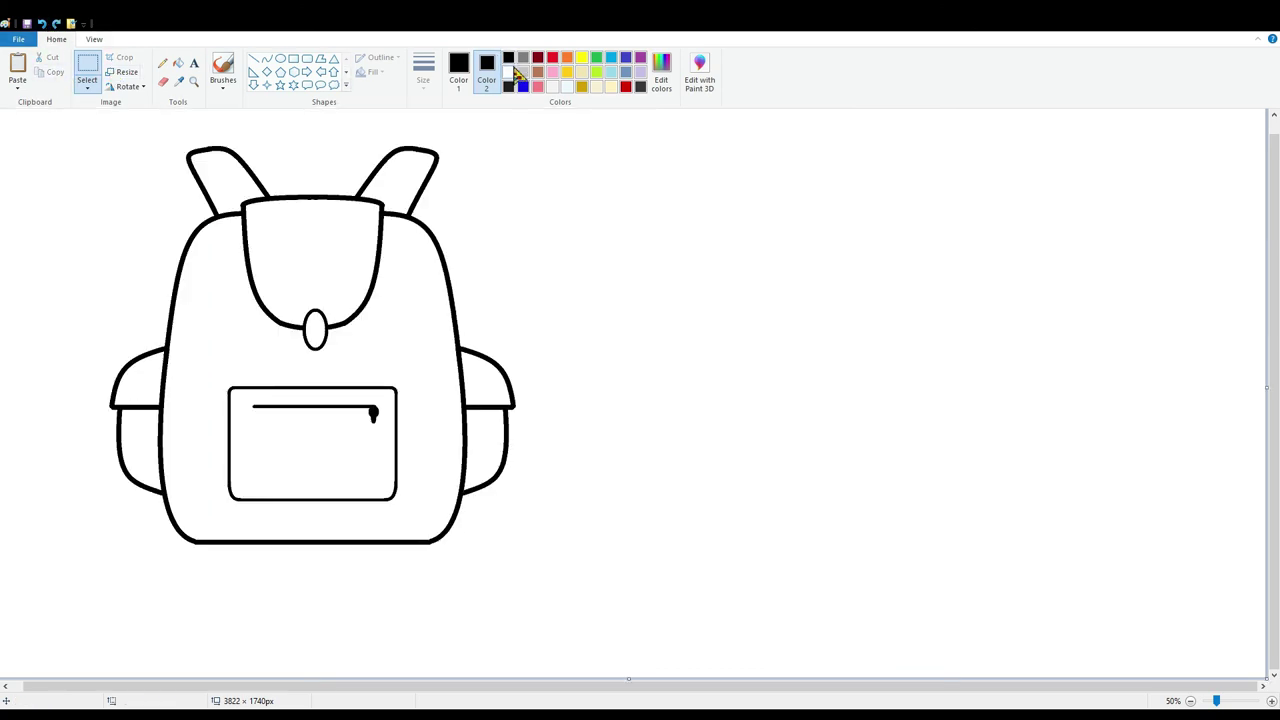
Step: Set the background colour to white and move the whole backpack drawing right and slightly down, away from the canvas corner
{"action": "left_click", "coordinate": [509, 72]}
{"action": "left_click_drag", "start_coordinate": [98, 132], "coordinate": [631, 694]}
{"action": "mouse_move", "coordinate": [387, 529]}
{"action": "left_mouse_down"}
{"action": "mouse_move", "coordinate": [554, 506]}
{"action": "mouse_move", "coordinate": [578, 556]}
{"action": "left_mouse_up"}
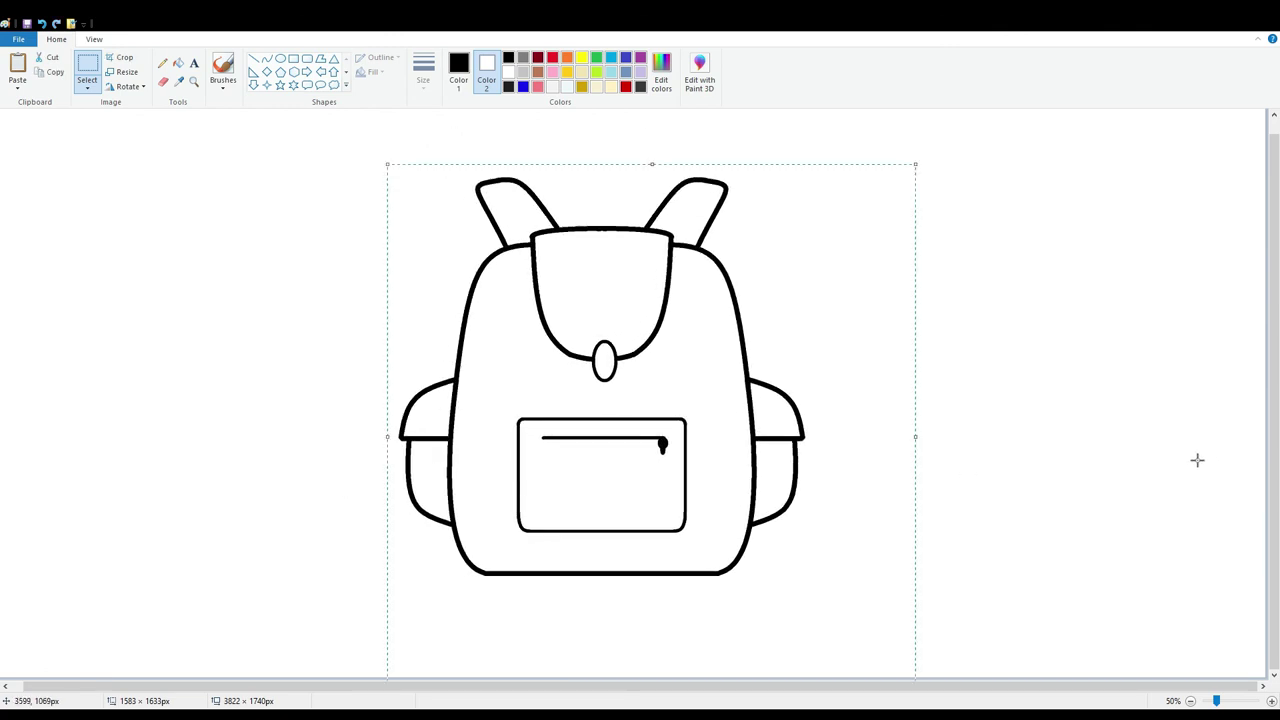
{"action": "left_click", "coordinate": [1105, 460]}
{"action": "left_click", "coordinate": [178, 63]}
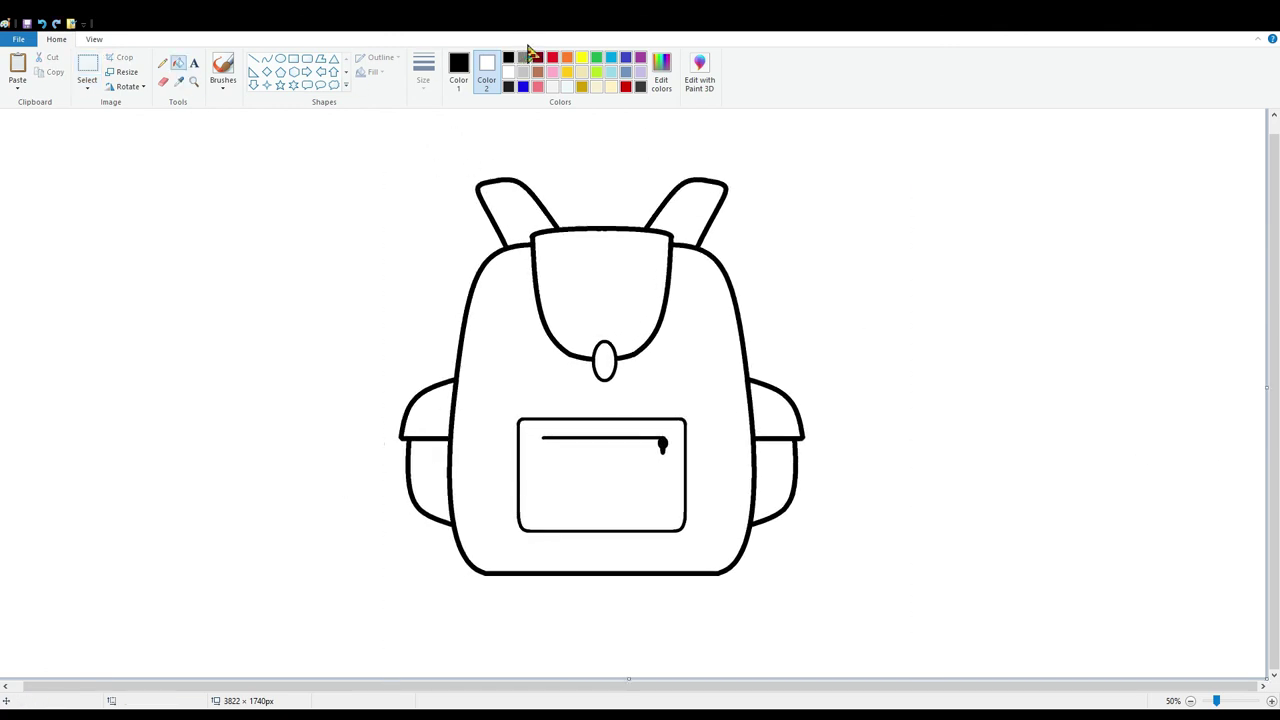
{"action": "left_click", "coordinate": [640, 58]}
{"action": "left_click", "coordinate": [492, 450]}
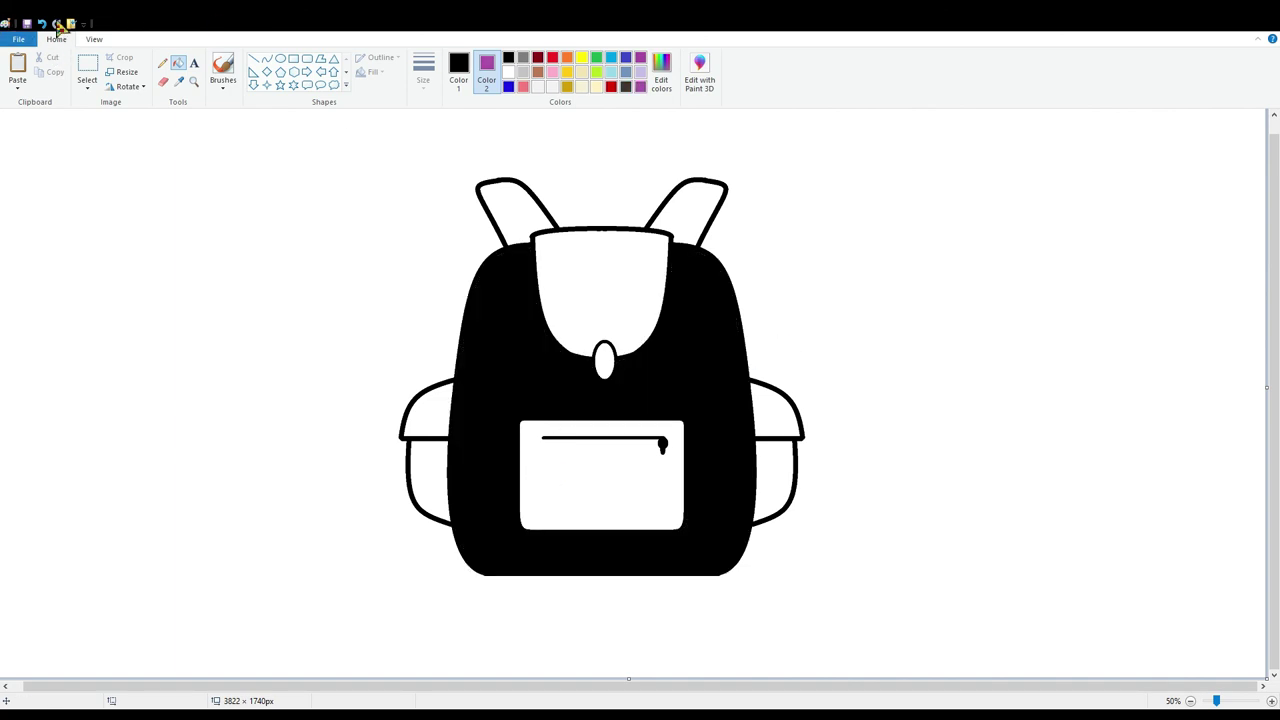
{"action": "left_click", "coordinate": [44, 21]}
{"action": "left_click", "coordinate": [508, 72]}
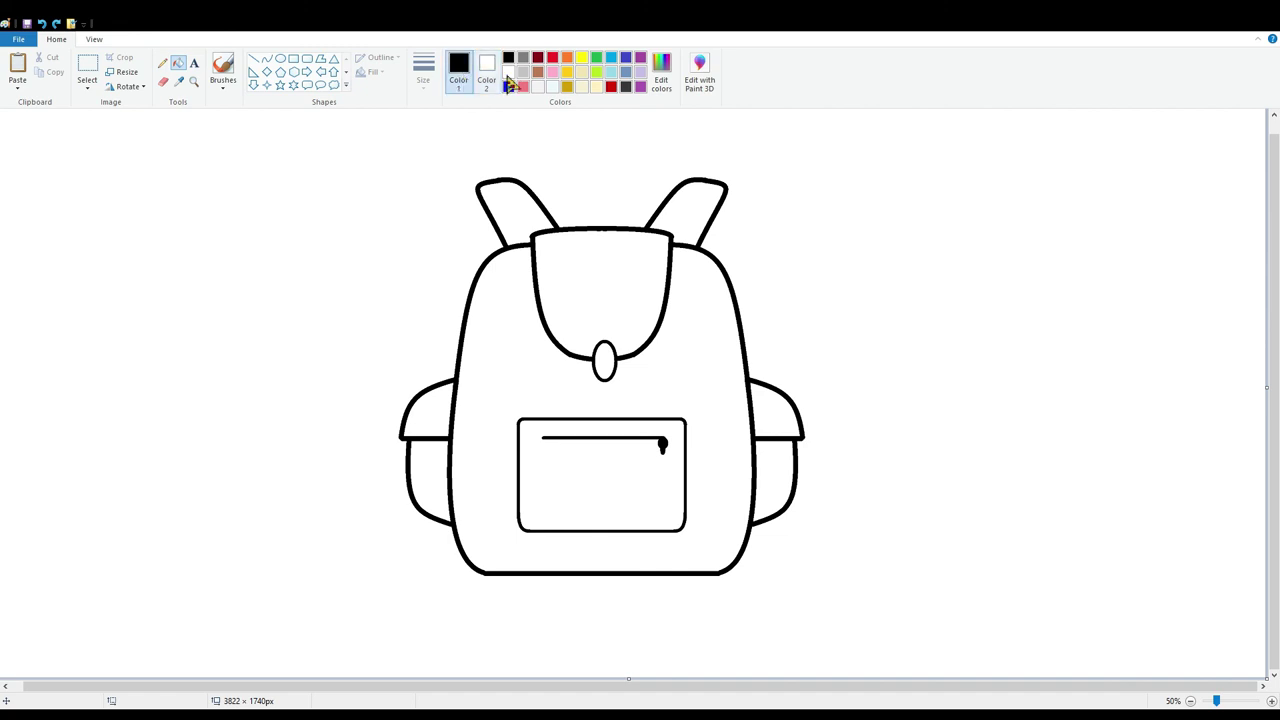
Step: Fill the backpack's main body and the lower parts of both side pockets with purple
{"action": "left_click", "coordinate": [640, 86]}
{"action": "left_click", "coordinate": [543, 394]}
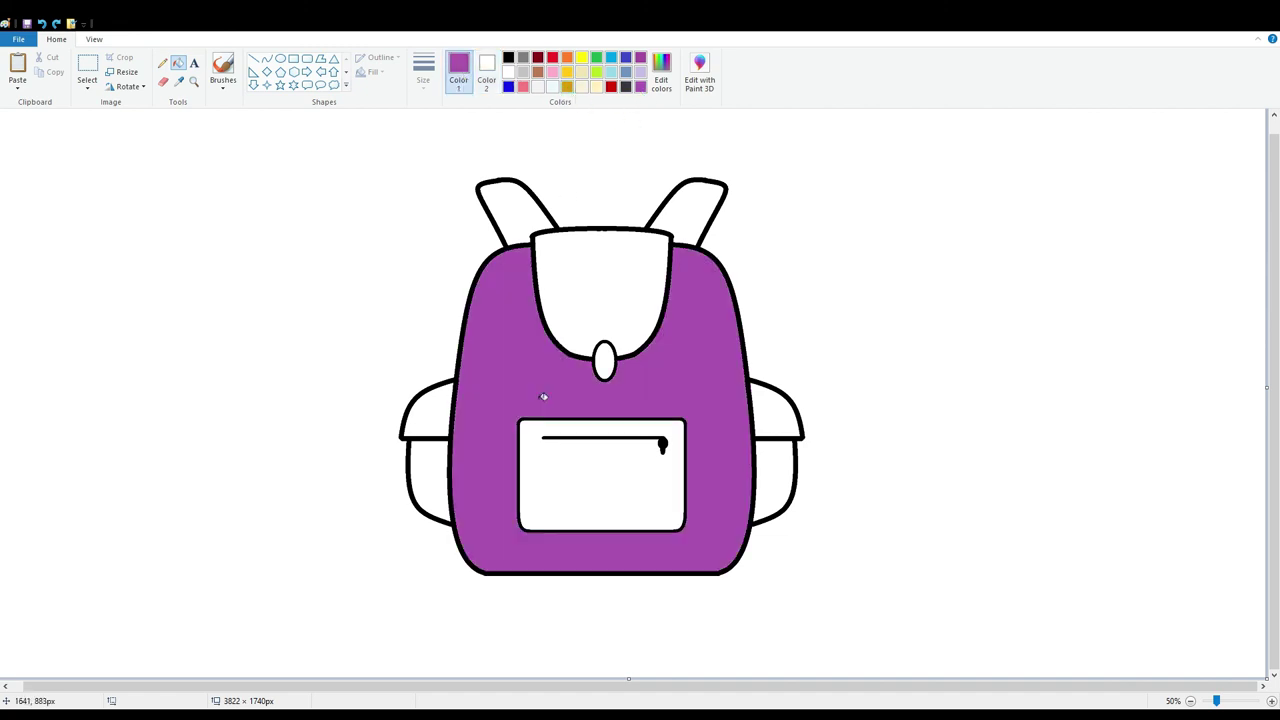
{"action": "left_click", "coordinate": [437, 476]}
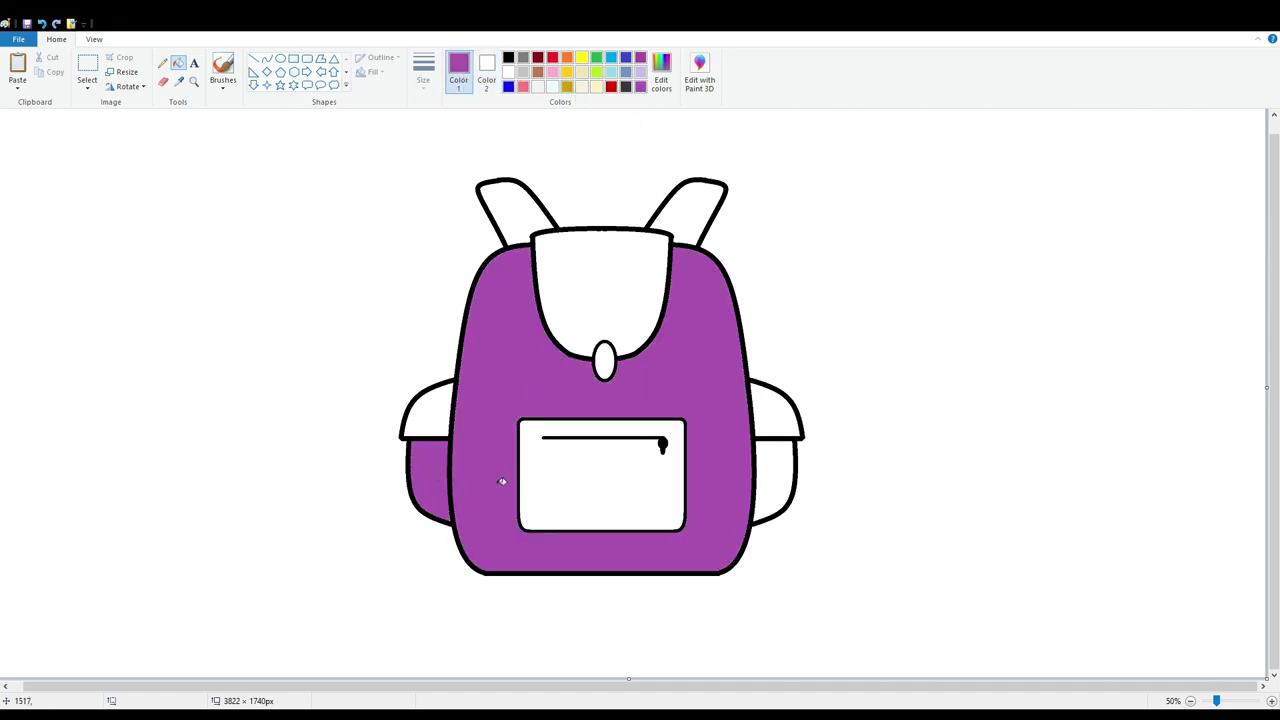
{"action": "left_click", "coordinate": [786, 484]}
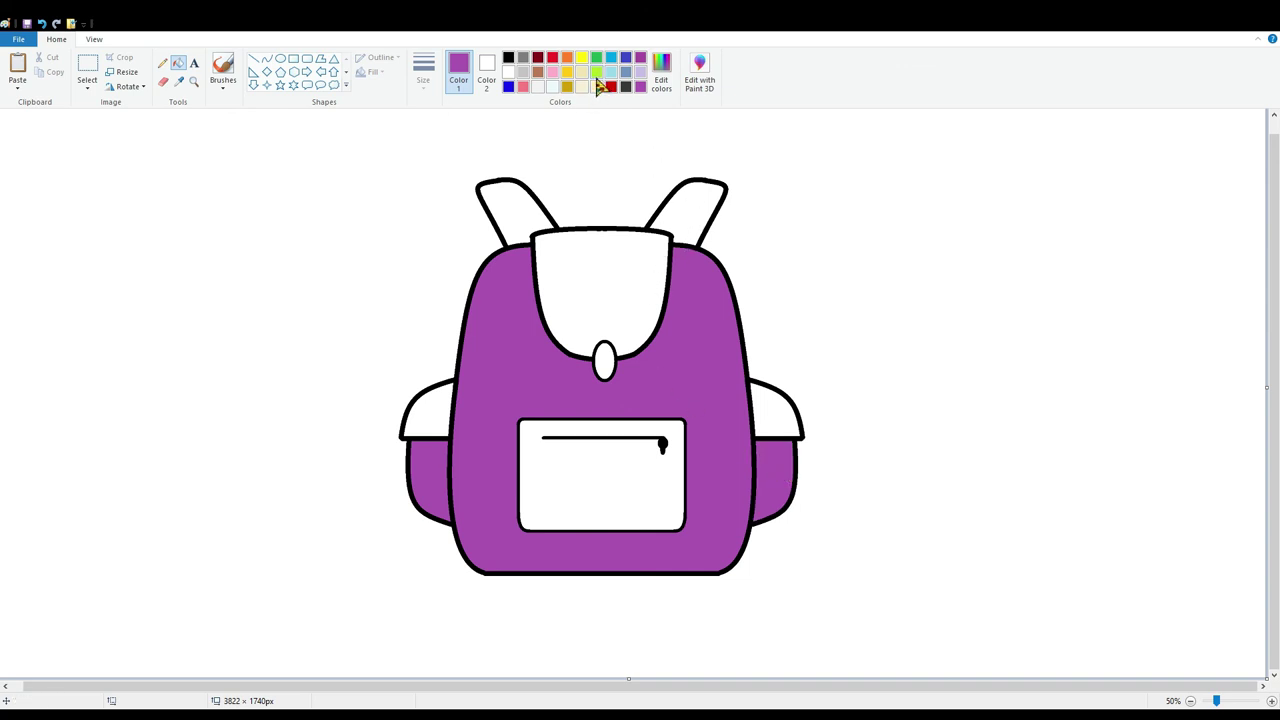
Step: Fill the top flap, front pocket, both straps and both side pocket flaps with lime green
{"action": "left_click", "coordinate": [596, 72]}
{"action": "left_click", "coordinate": [606, 271]}
{"action": "left_click", "coordinate": [651, 482]}
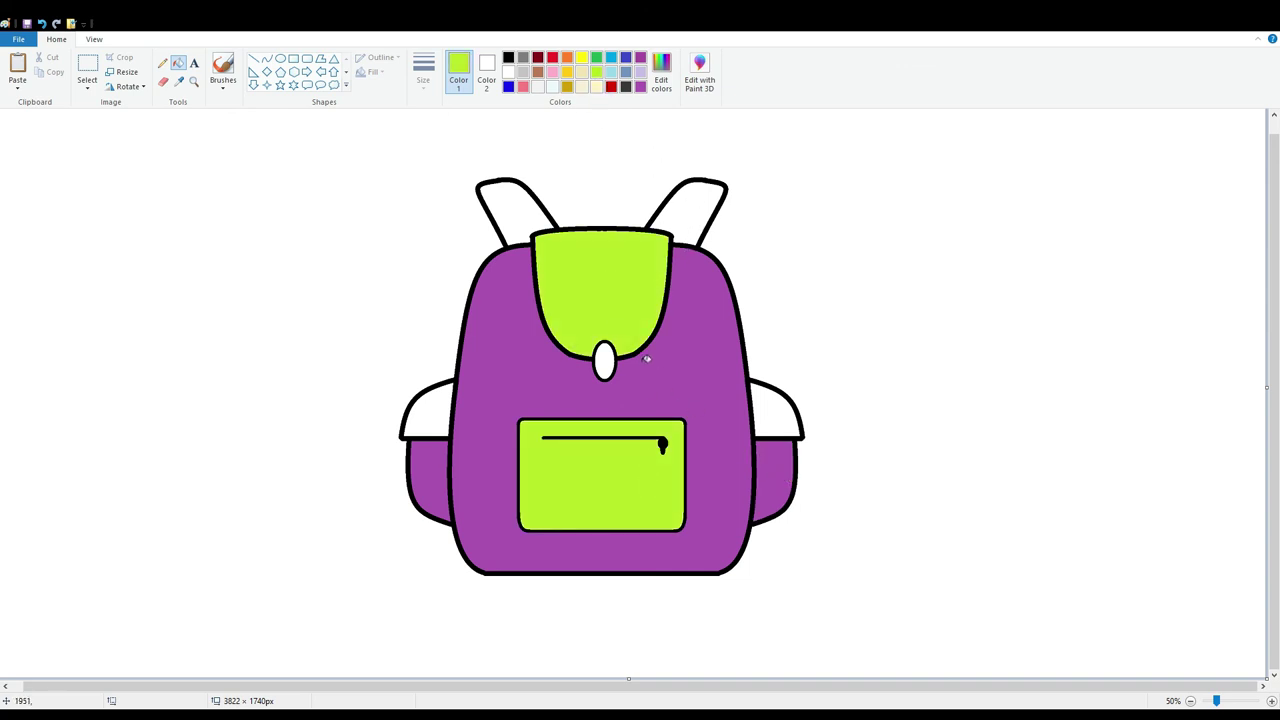
{"action": "left_click", "coordinate": [676, 234]}
{"action": "left_click", "coordinate": [524, 223]}
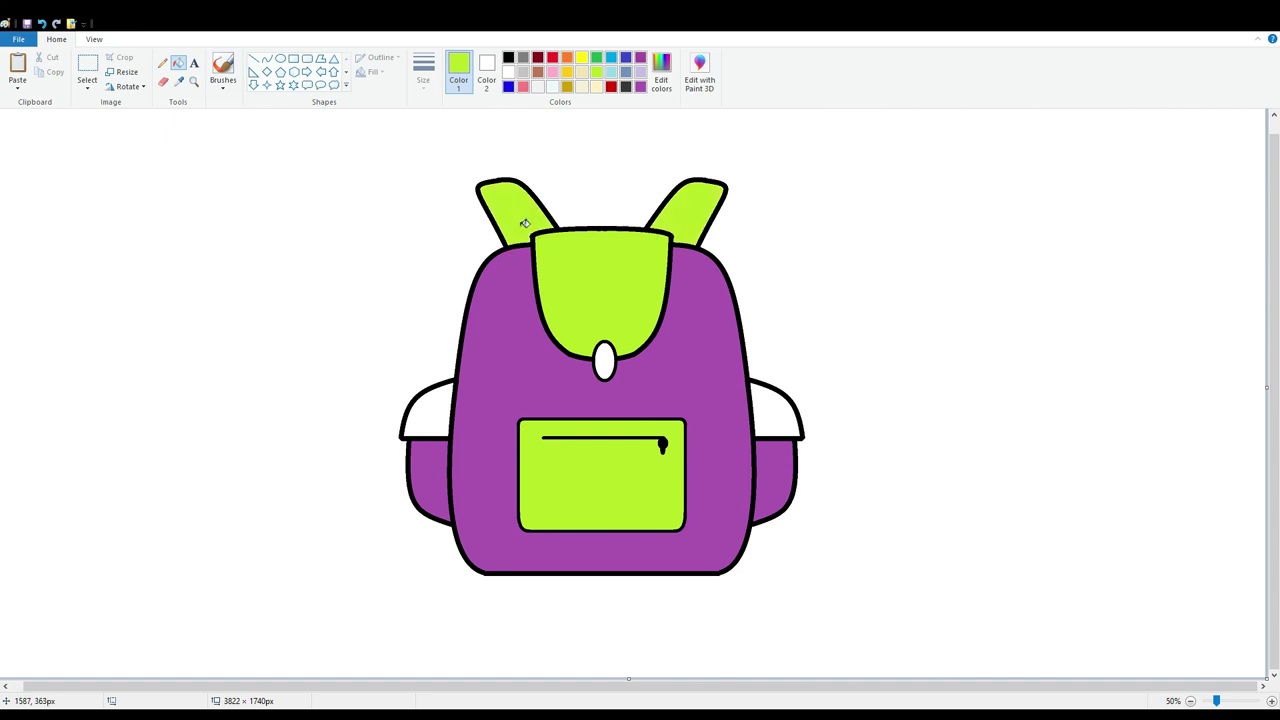
{"action": "left_click", "coordinate": [776, 413]}
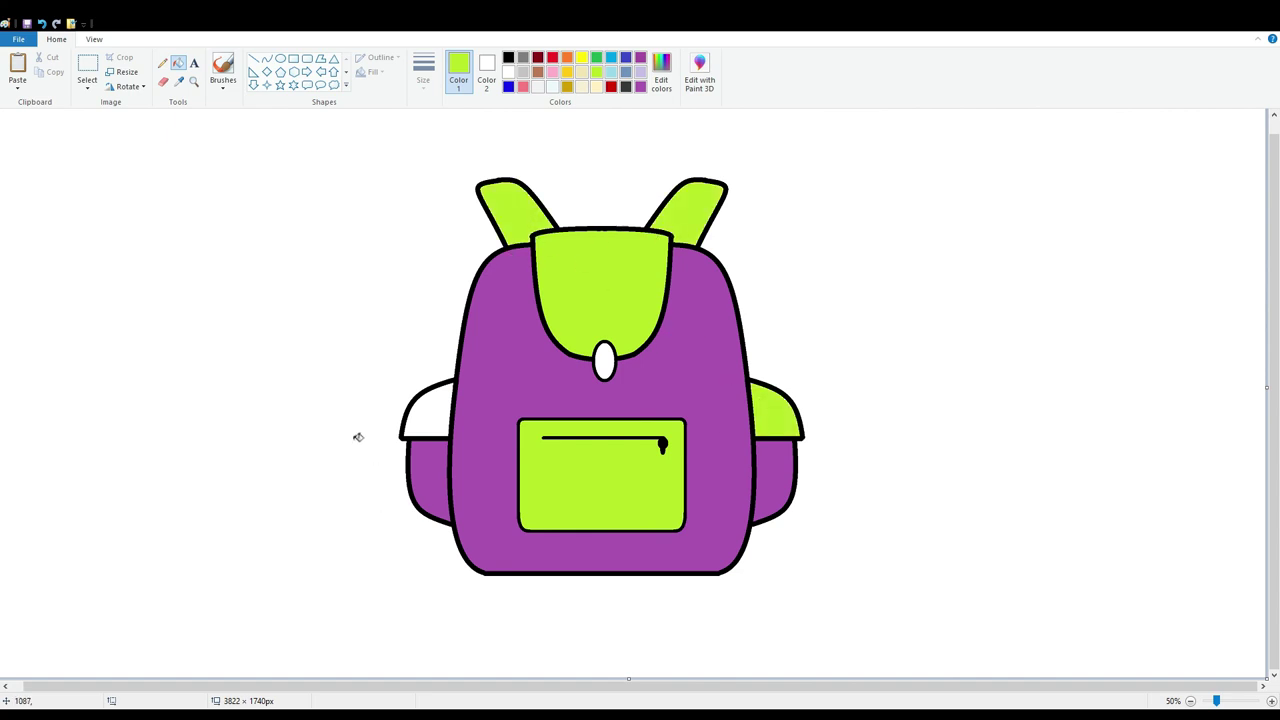
{"action": "left_click", "coordinate": [449, 425]}
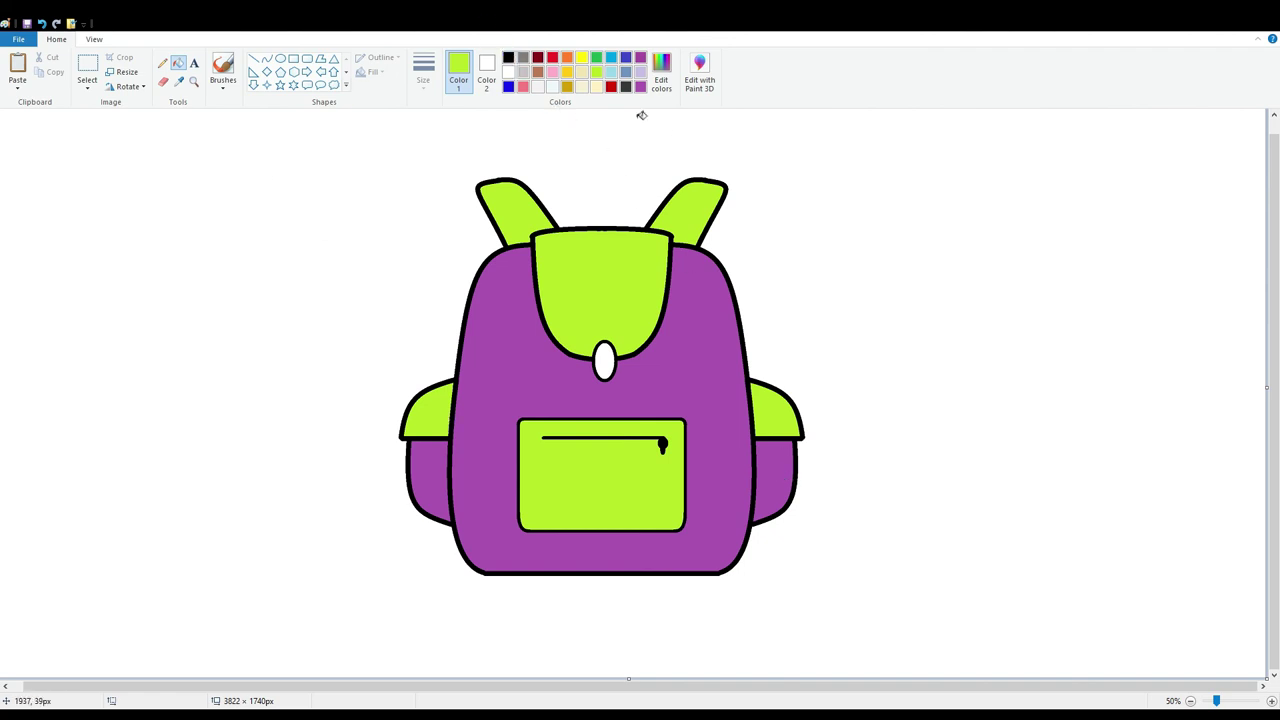
Step: Recolour the lower parts of both side pockets indigo blue and fill the clasp with the same colour
{"action": "left_click", "coordinate": [625, 57]}
{"action": "left_click", "coordinate": [777, 468]}
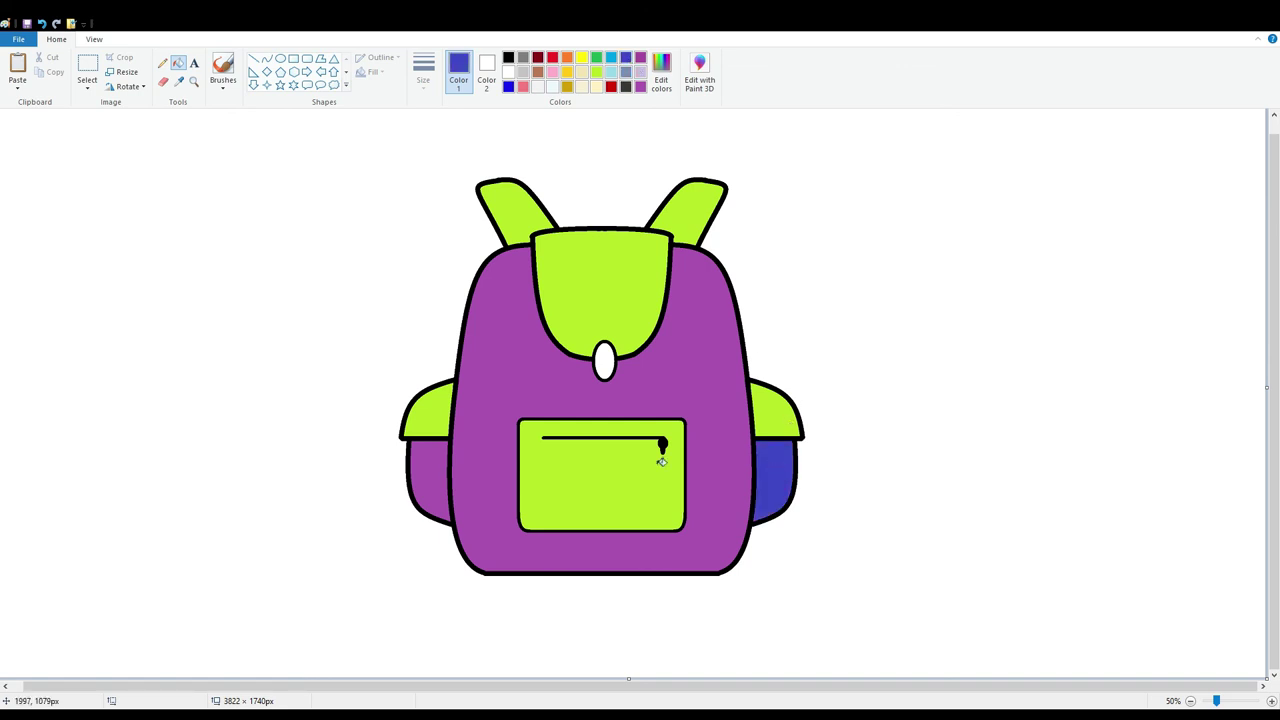
{"action": "left_click", "coordinate": [431, 469]}
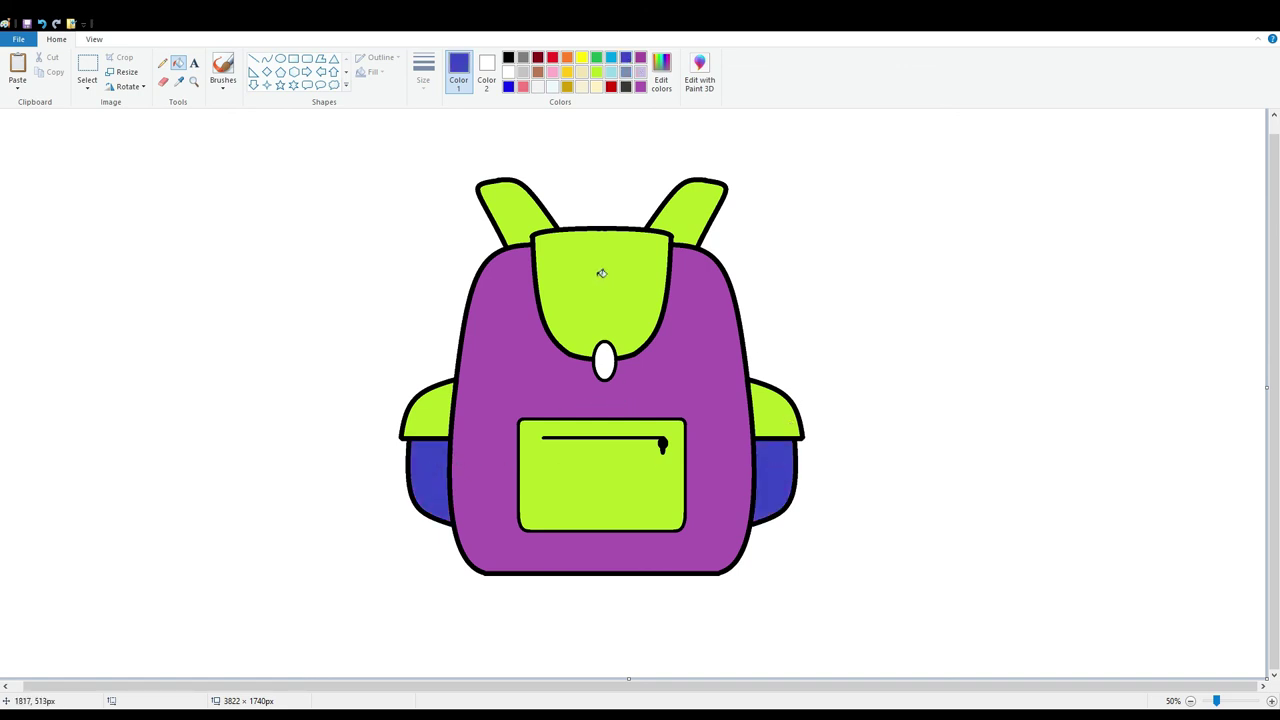
{"action": "left_click", "coordinate": [598, 360]}
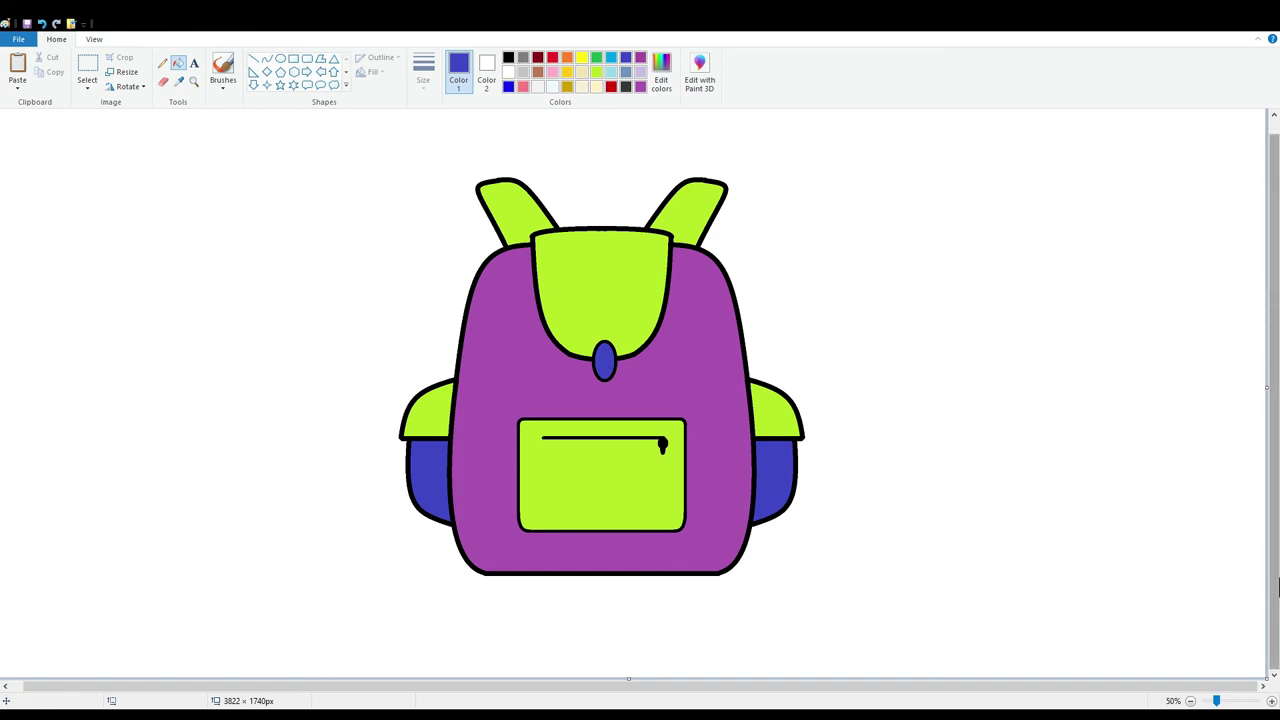